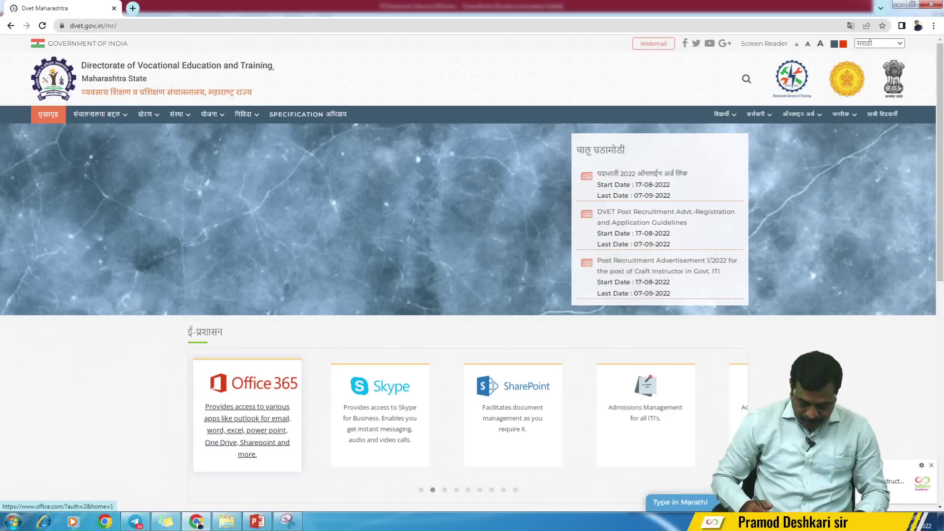
mouse_move(617, 131)
mouse_down()
mouse_move(558, 143)
mouse_move(620, 134)
mouse_up()
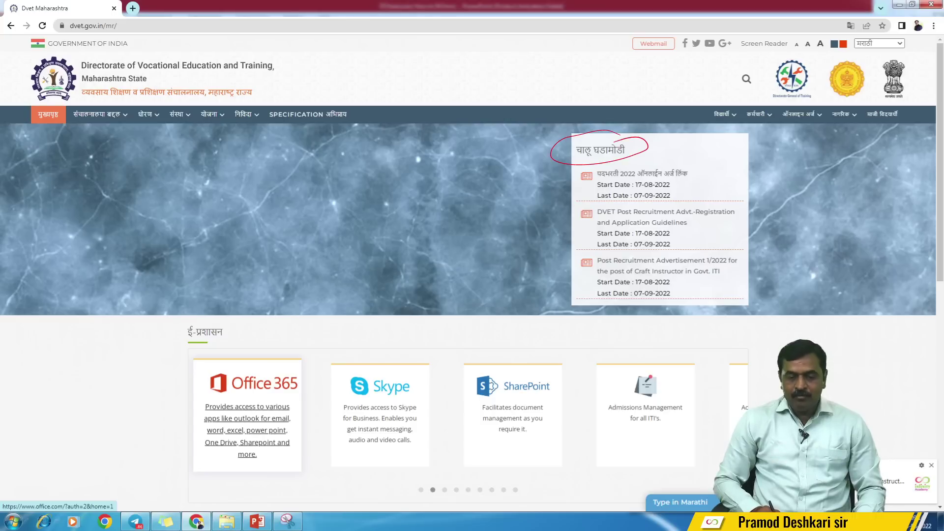
drag(680, 233, 703, 209)
drag(690, 268, 712, 250)
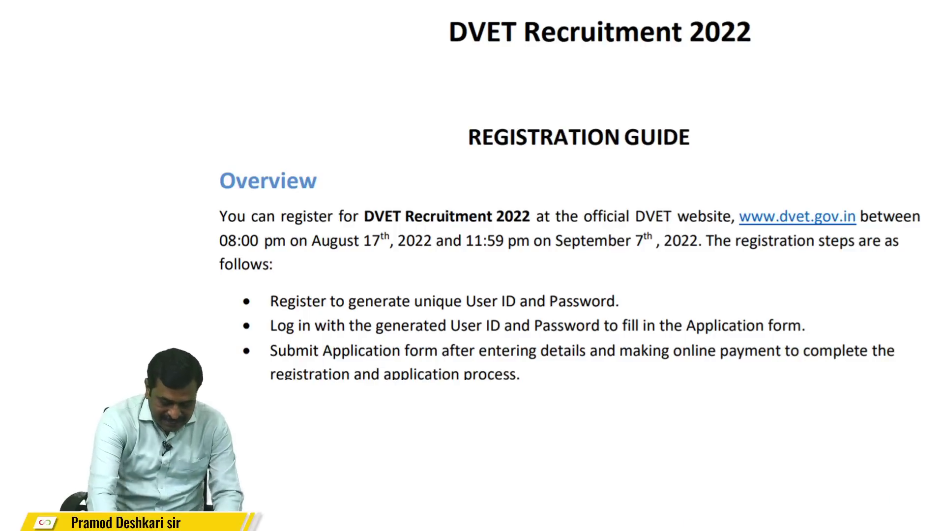
drag(776, 236, 820, 209)
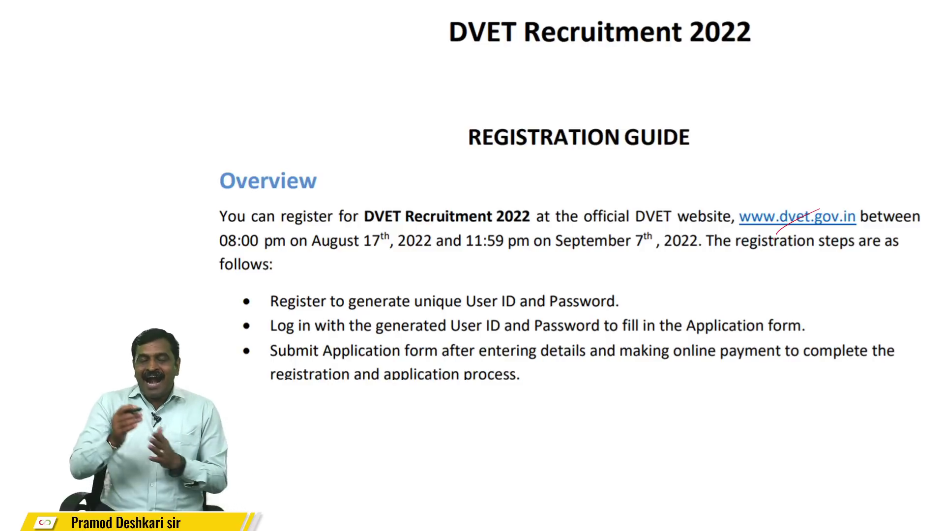
key(Page_Down)
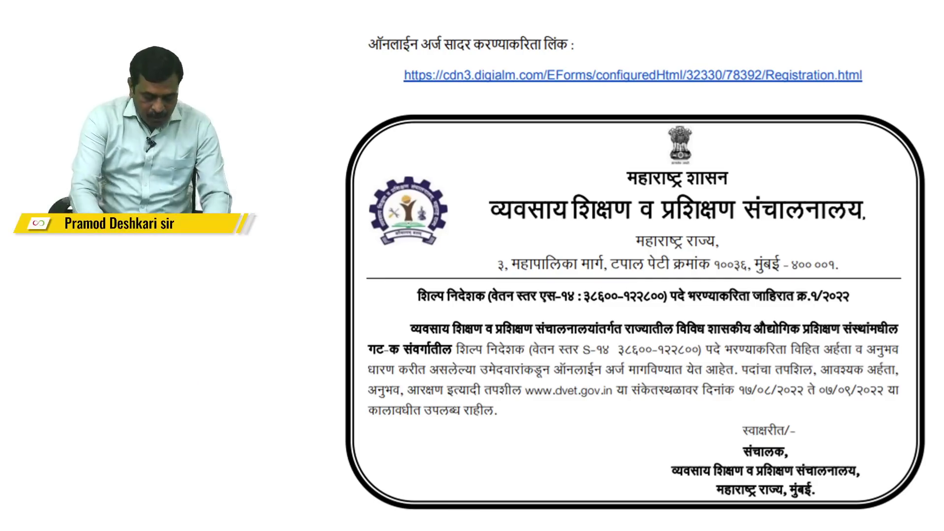
drag(662, 84, 703, 59)
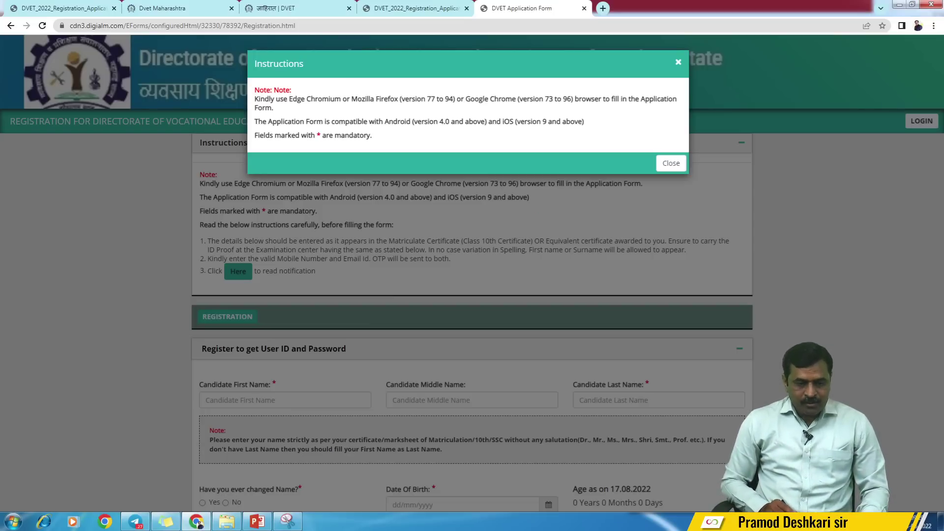
drag(354, 108, 409, 98)
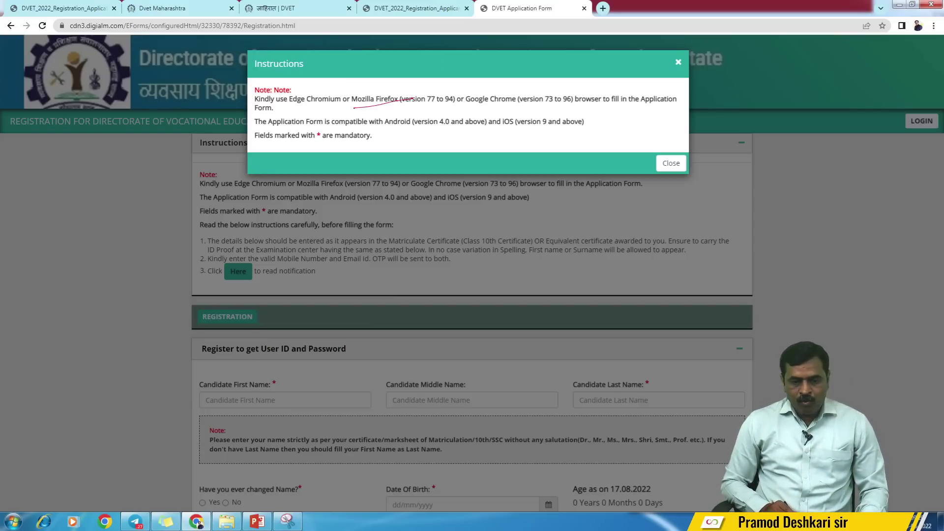
drag(466, 112, 519, 100)
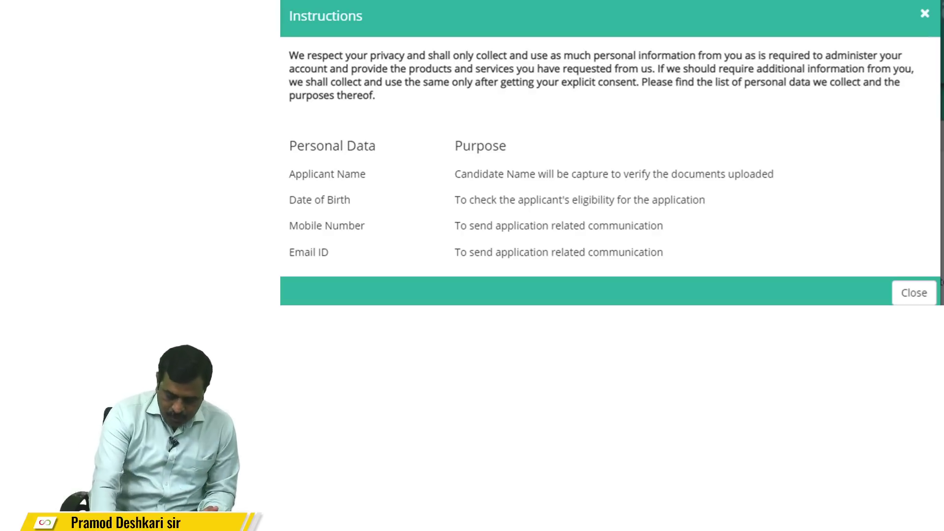
key(alt+Tab)
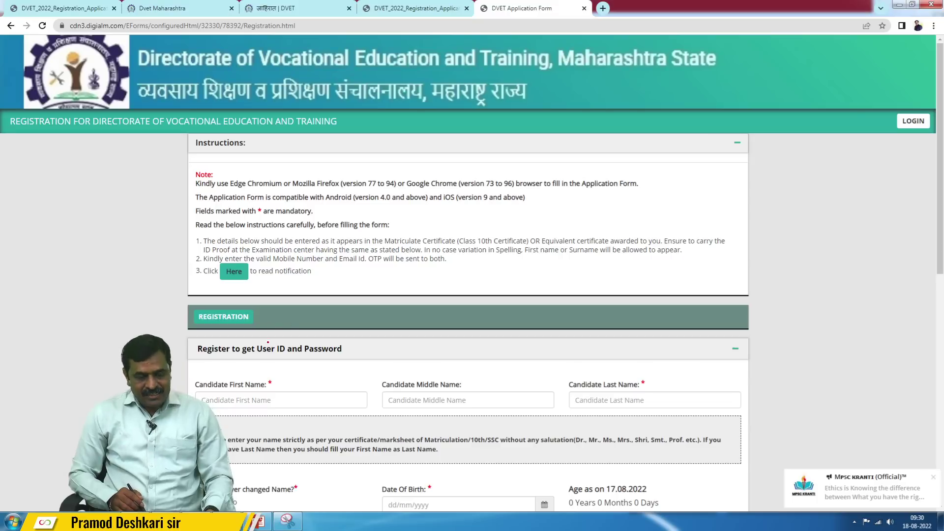
drag(252, 401, 282, 366)
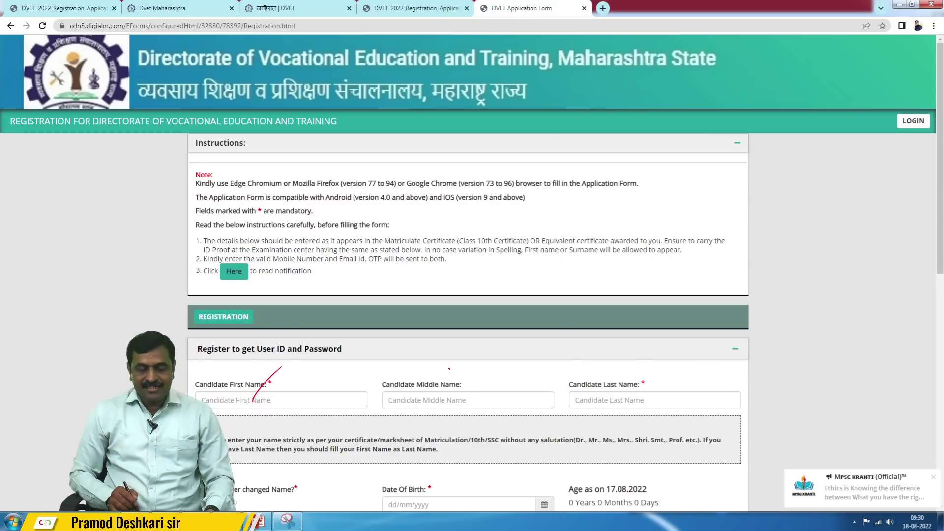
drag(460, 401, 481, 387)
drag(612, 401, 639, 368)
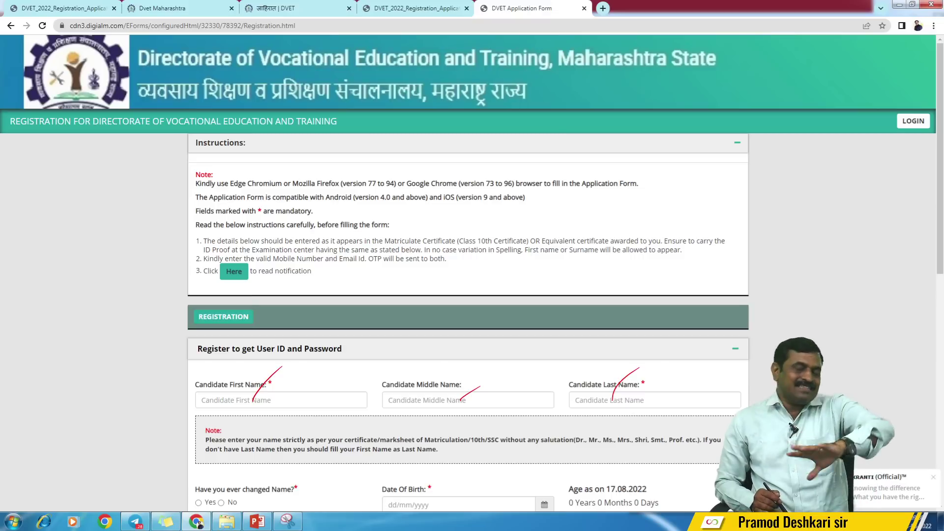
drag(222, 494, 245, 478)
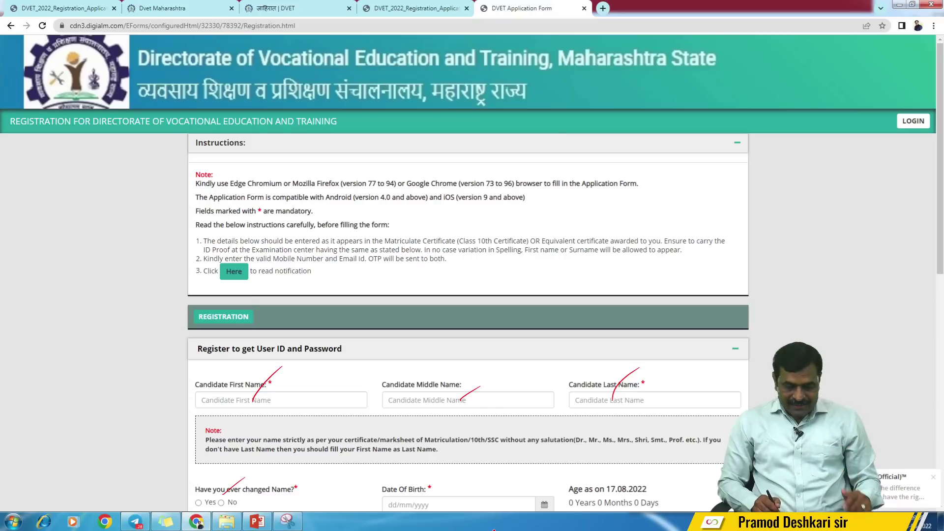
drag(458, 500, 472, 486)
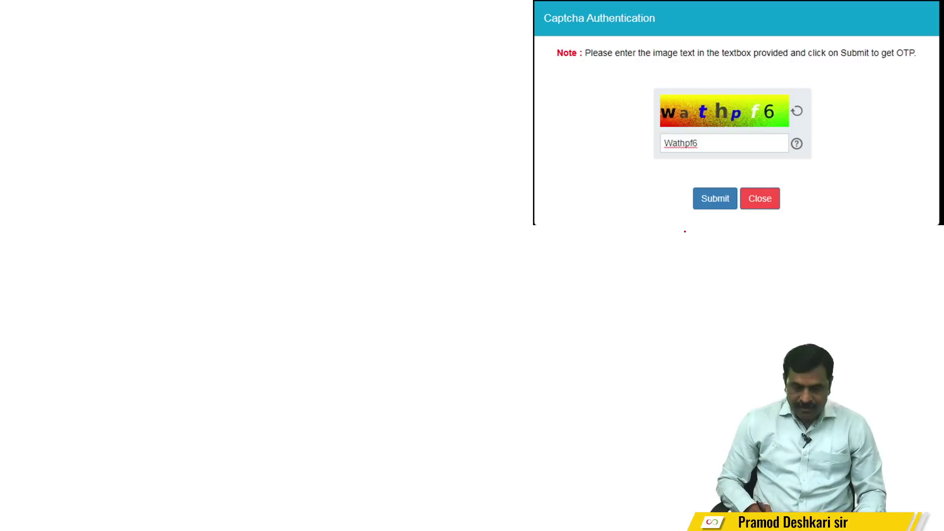
drag(726, 148, 774, 113)
drag(720, 191, 708, 195)
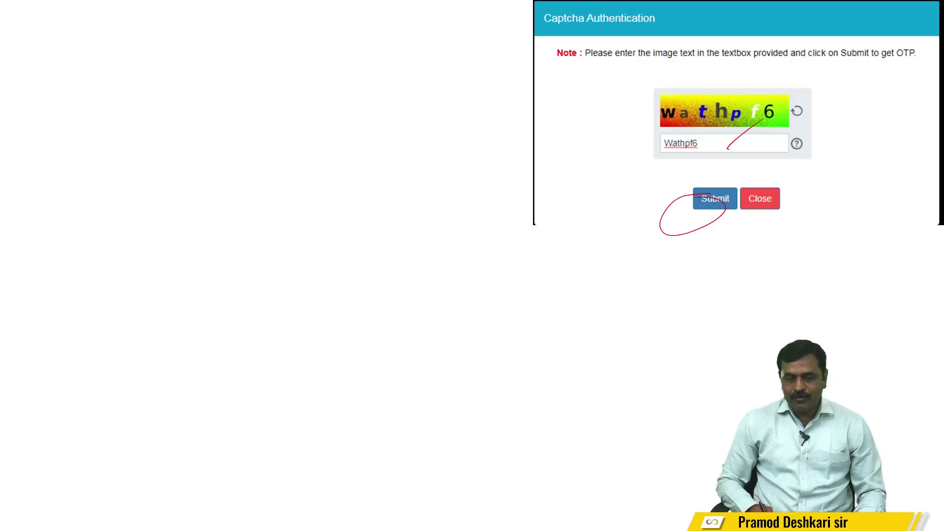
key(Right)
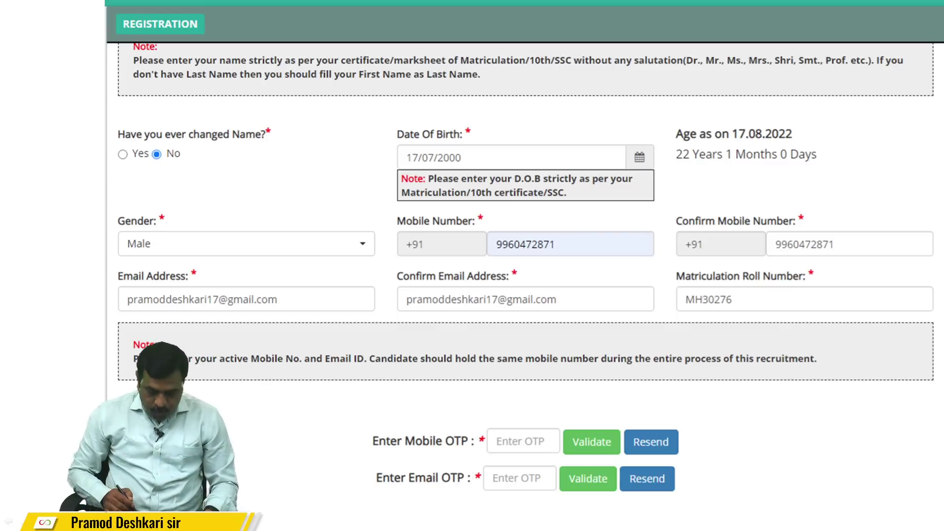
drag(532, 445, 537, 431)
drag(597, 440, 609, 411)
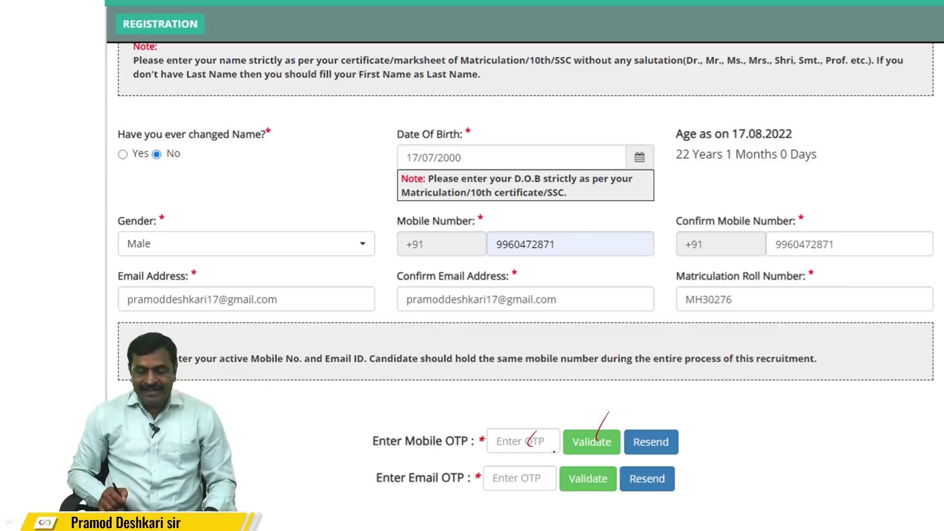
drag(536, 479, 546, 464)
drag(599, 481, 618, 461)
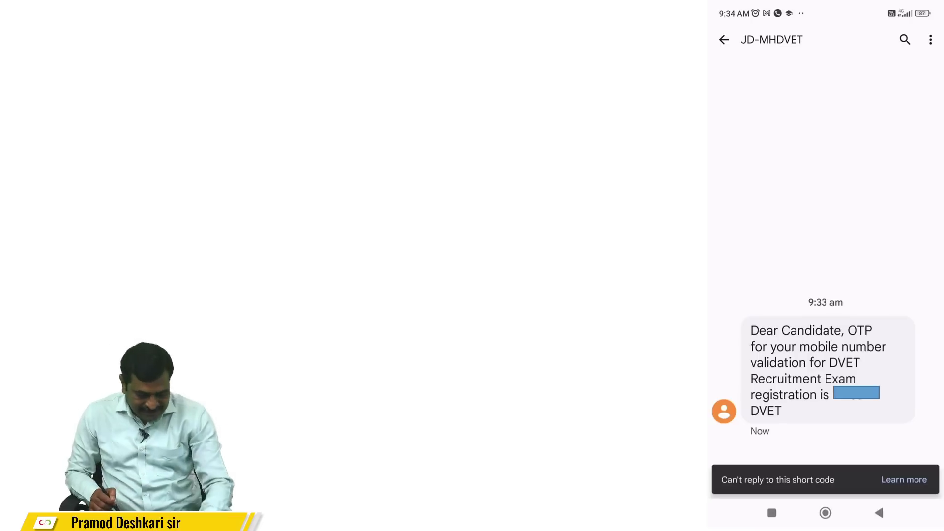
mouse_move(829, 398)
mouse_down()
mouse_move(823, 389)
mouse_move(873, 343)
mouse_up()
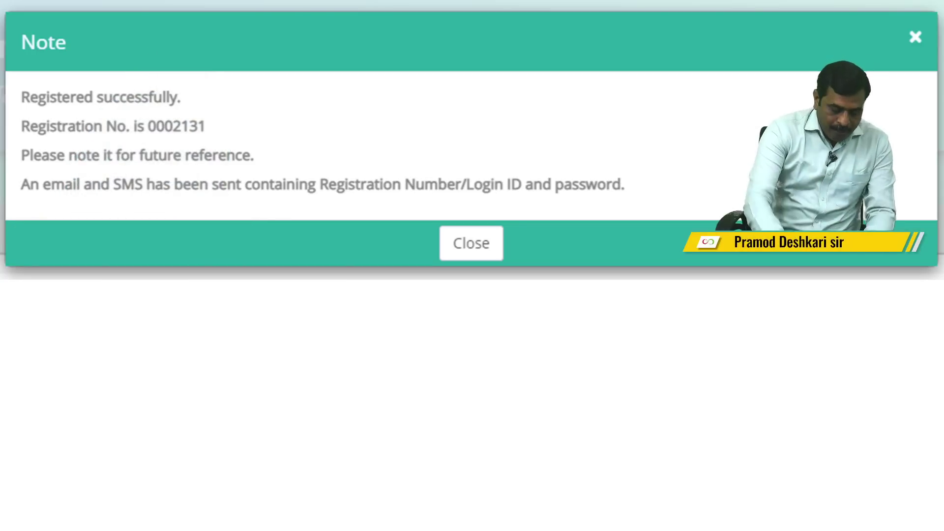
mouse_move(188, 114)
mouse_down()
mouse_move(131, 124)
mouse_move(176, 119)
mouse_up()
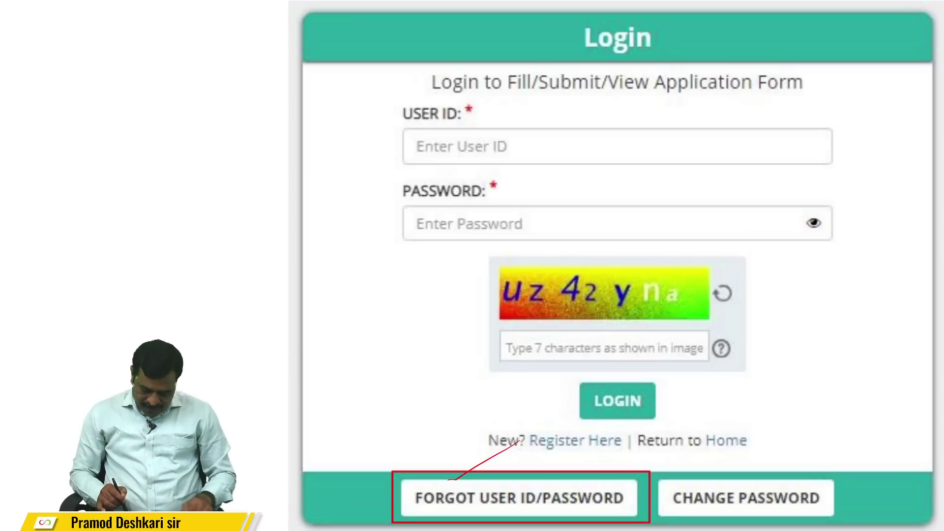
drag(763, 502, 794, 468)
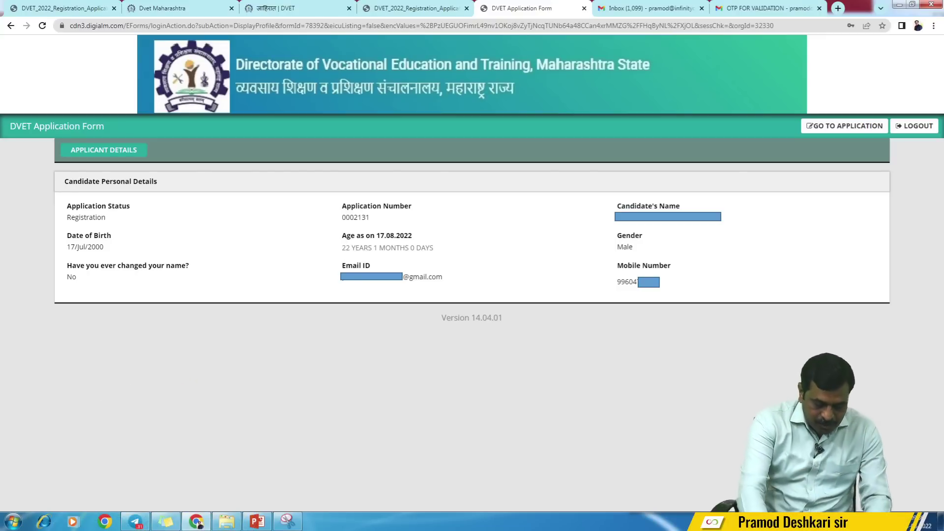
mouse_move(360, 195)
mouse_down()
mouse_move(354, 303)
mouse_move(441, 203)
mouse_up()
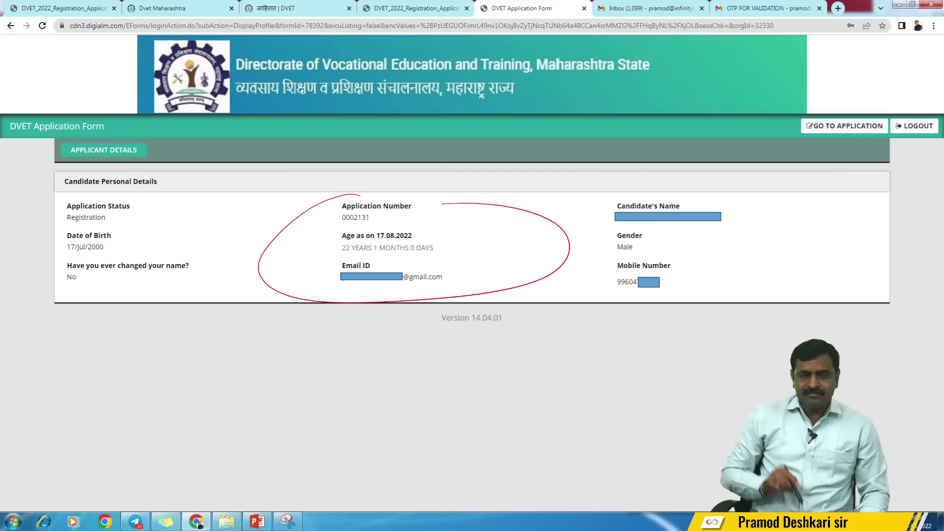
mouse_move(827, 126)
mouse_down()
mouse_move(806, 119)
mouse_move(894, 129)
mouse_move(804, 128)
mouse_up()
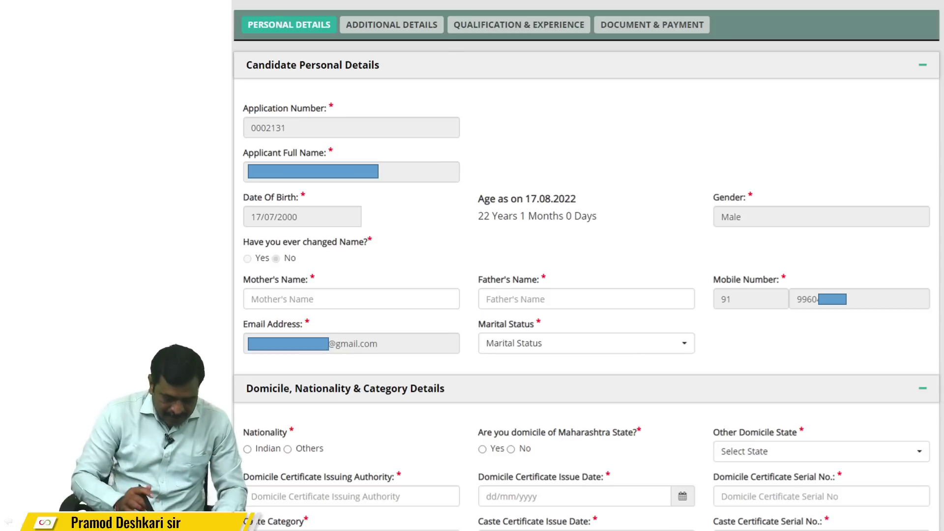
mouse_move(285, 8)
mouse_down()
mouse_move(232, 26)
mouse_move(347, 19)
mouse_move(256, 18)
mouse_up()
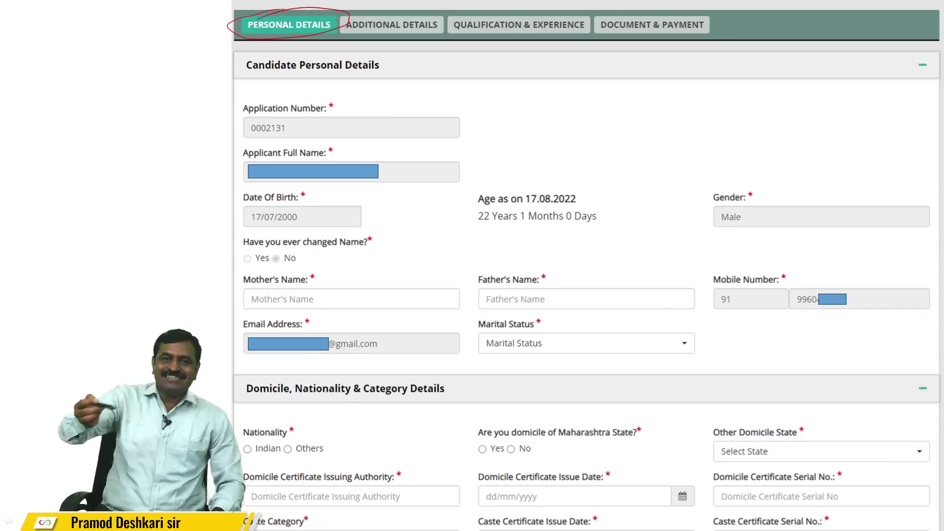
drag(256, 183, 284, 159)
drag(306, 245, 328, 219)
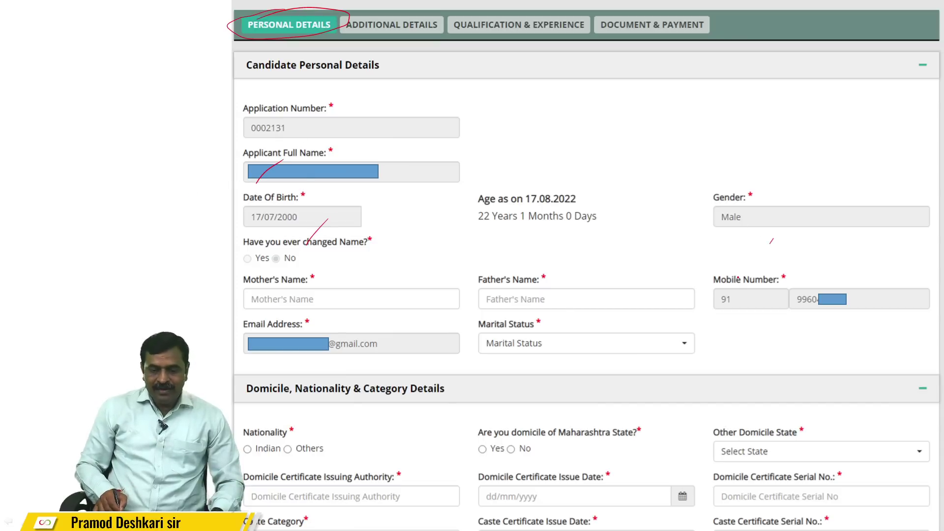
drag(615, 327, 640, 317)
drag(771, 307, 822, 291)
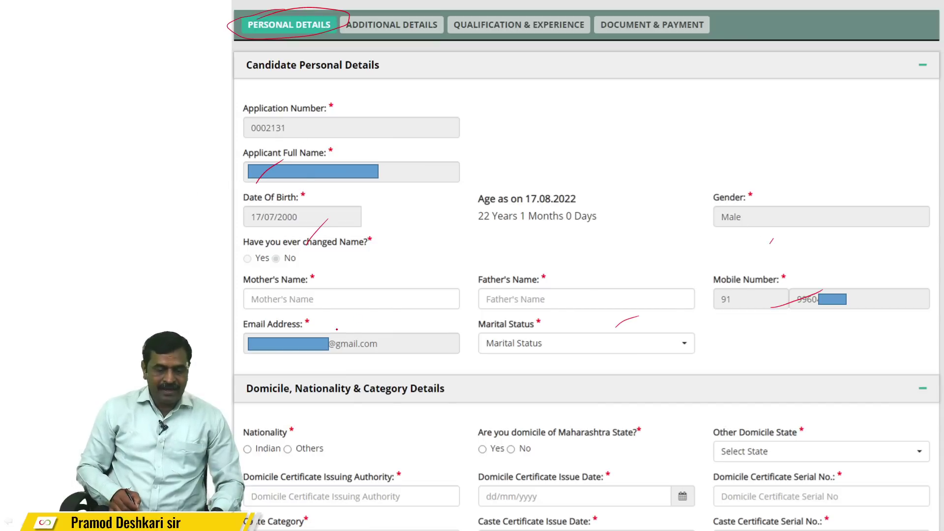
drag(327, 328, 361, 304)
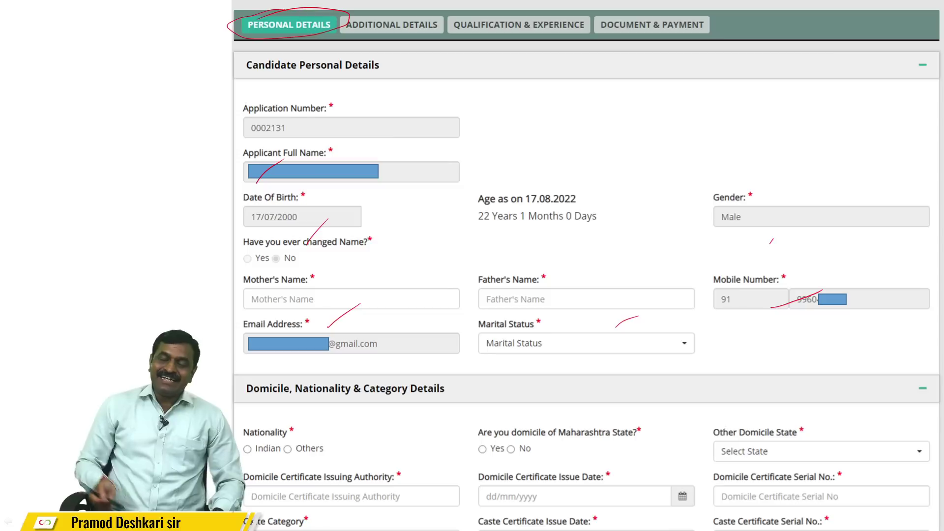
drag(268, 300, 290, 284)
drag(525, 308, 552, 290)
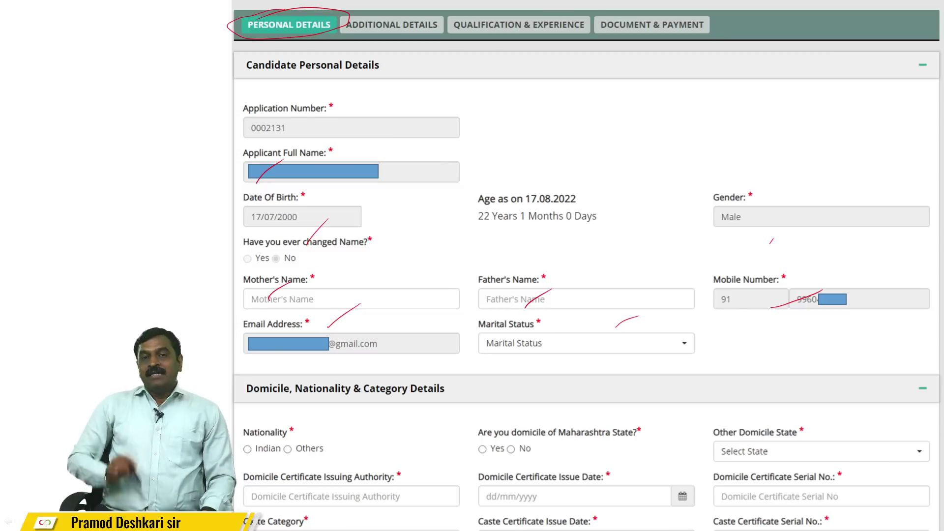
drag(277, 406, 301, 391)
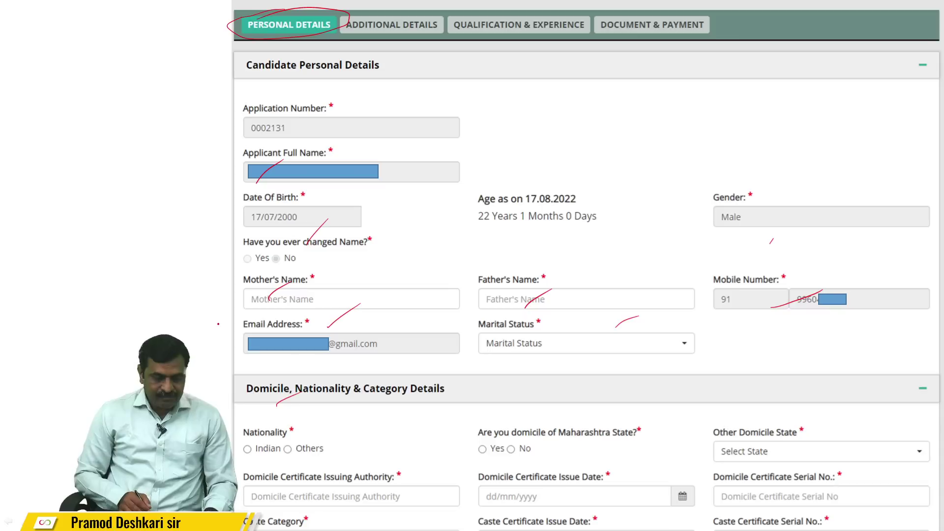
drag(249, 452, 279, 429)
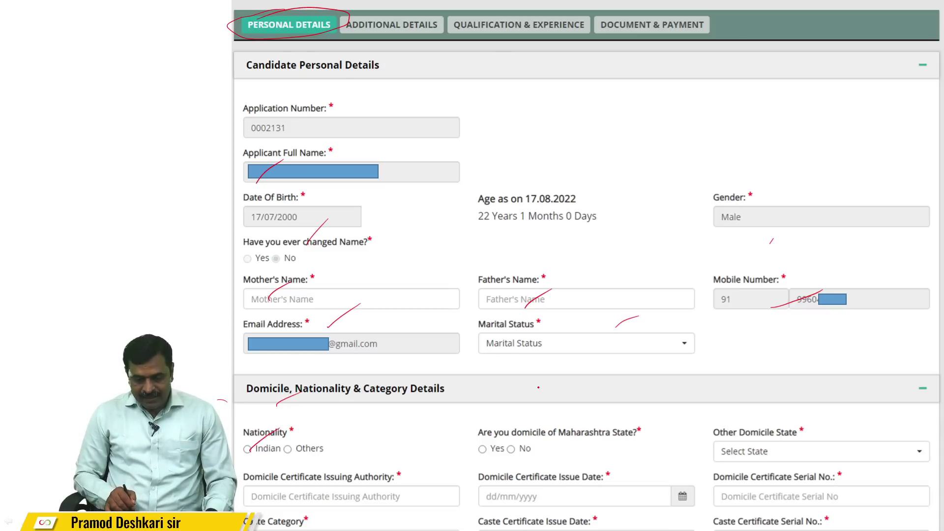
drag(519, 430, 633, 429)
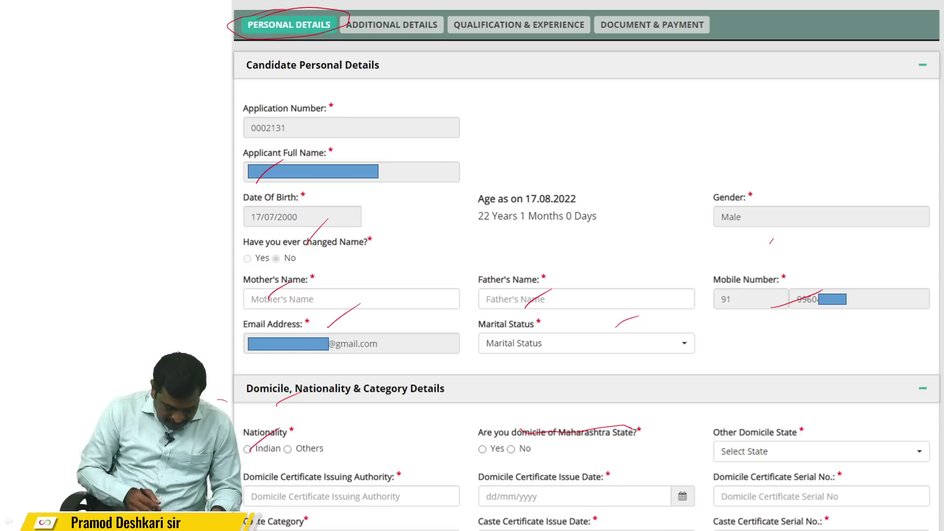
drag(283, 484, 311, 466)
drag(567, 500, 599, 477)
drag(796, 498, 822, 471)
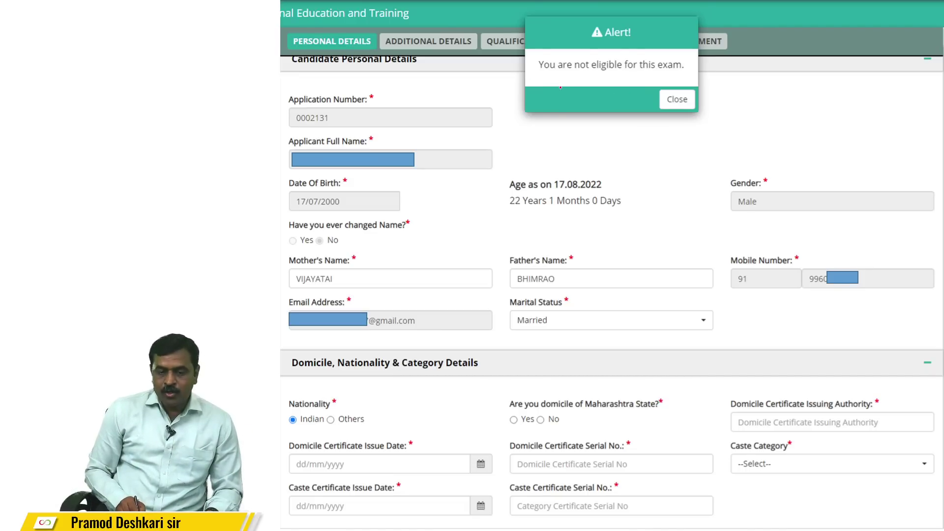
drag(674, 81, 691, 81)
drag(563, 73, 660, 75)
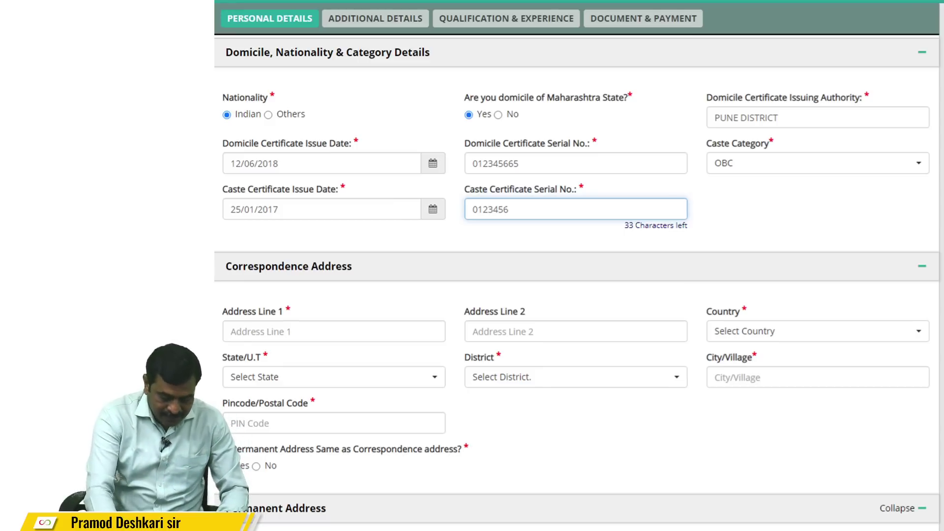
drag(259, 352, 299, 311)
drag(618, 341, 674, 306)
drag(803, 354, 814, 337)
drag(754, 389, 767, 364)
drag(564, 387, 584, 365)
drag(335, 390, 360, 360)
drag(365, 422, 387, 405)
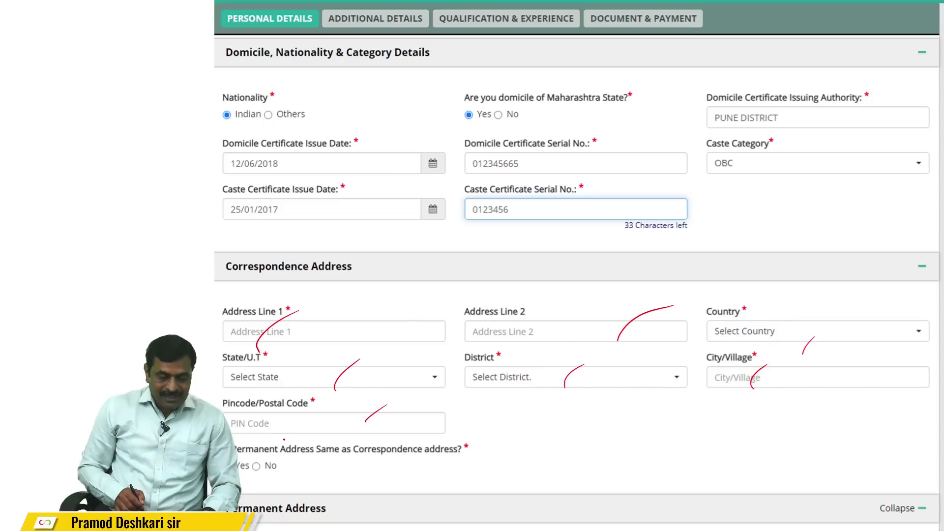
mouse_move(241, 473)
mouse_down()
mouse_move(309, 450)
mouse_move(272, 428)
mouse_up()
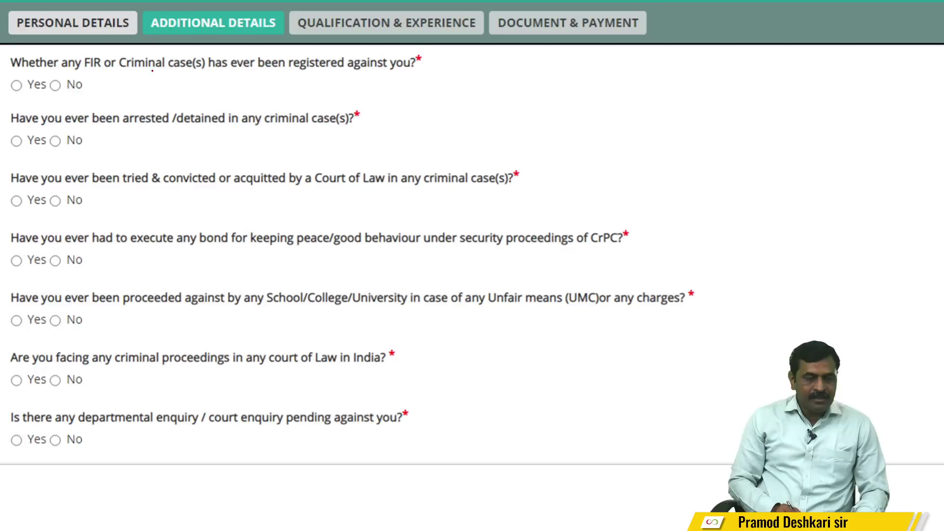
mouse_move(81, 66)
mouse_down()
mouse_move(152, 68)
mouse_move(213, 46)
mouse_up()
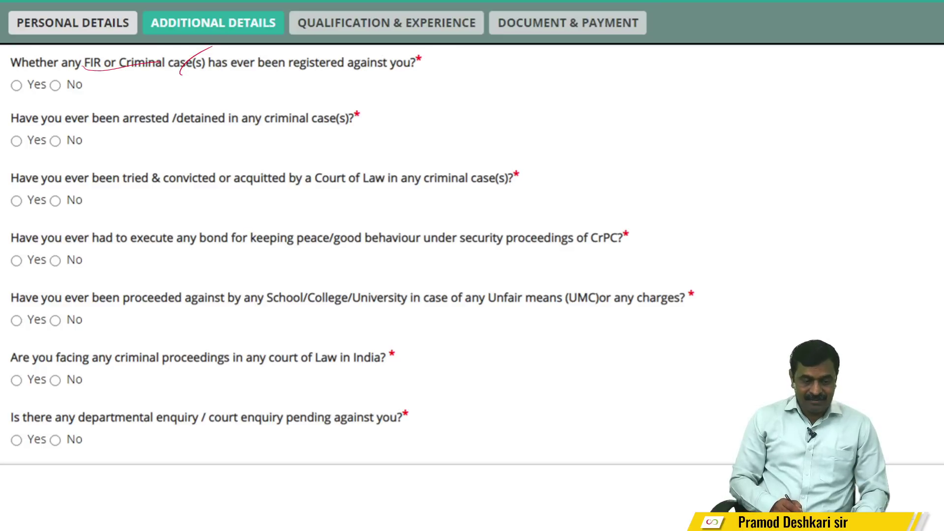
drag(63, 89, 71, 82)
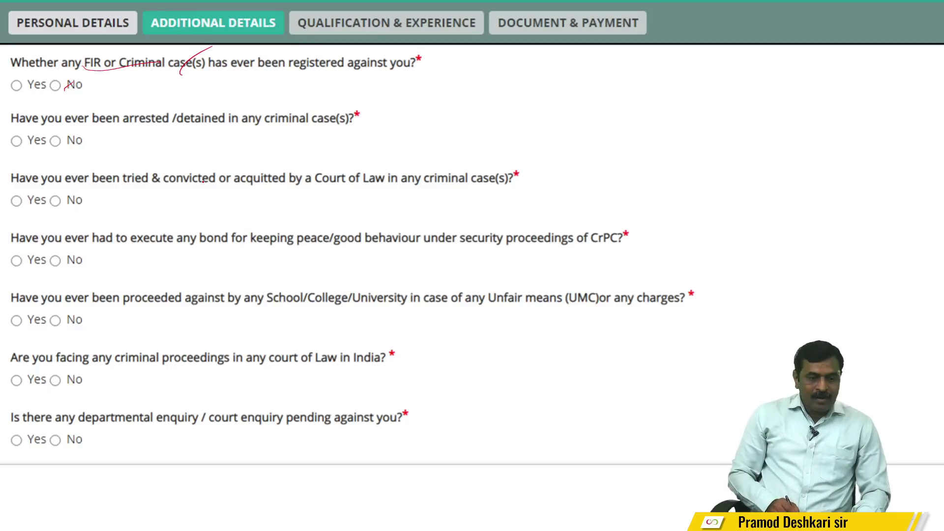
Underline "arrested /detained" and "criminal" in the second question with the pen, and draw a line down through the remaining questions.
drag(130, 134, 218, 133)
drag(272, 143, 314, 134)
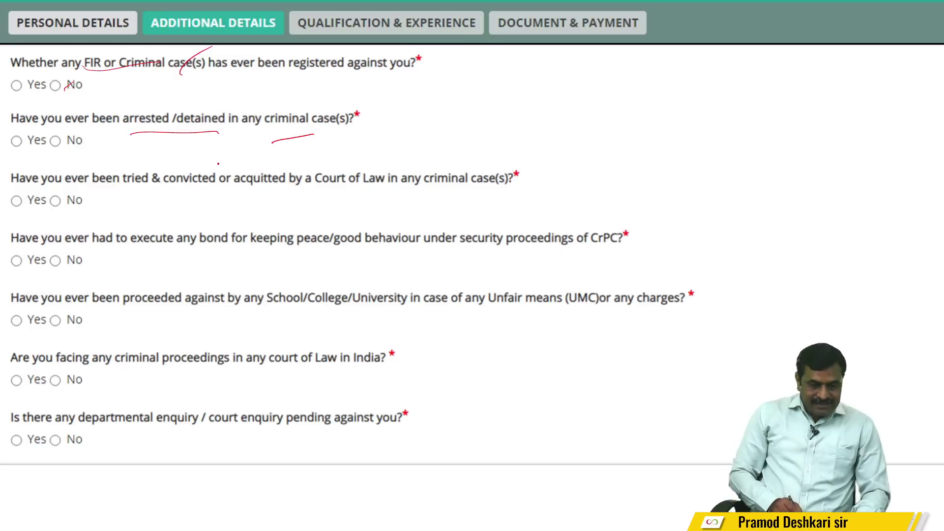
drag(219, 133, 252, 435)
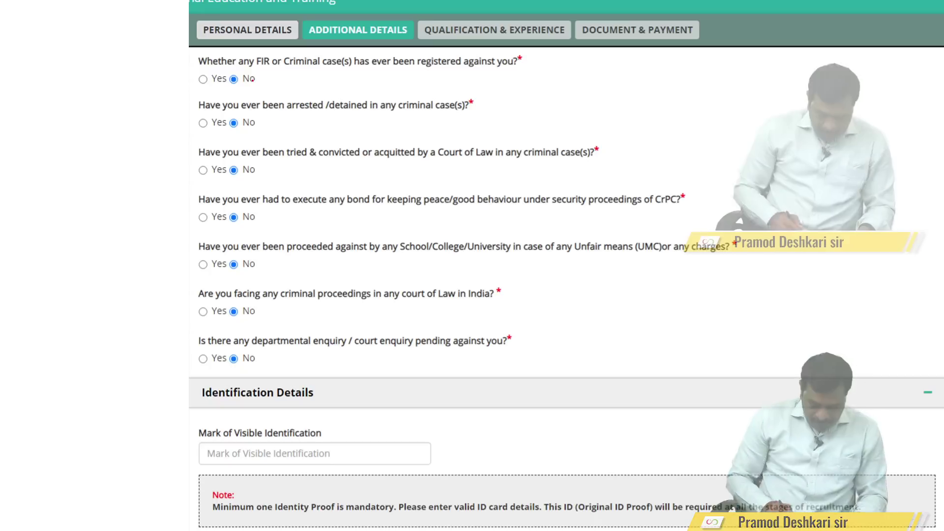
Draw a long vertical pen line beside the No answers to the criminal-record questions and tick the Mark of Visible Identification field.
drag(288, 98, 297, 94)
drag(265, 85, 275, 351)
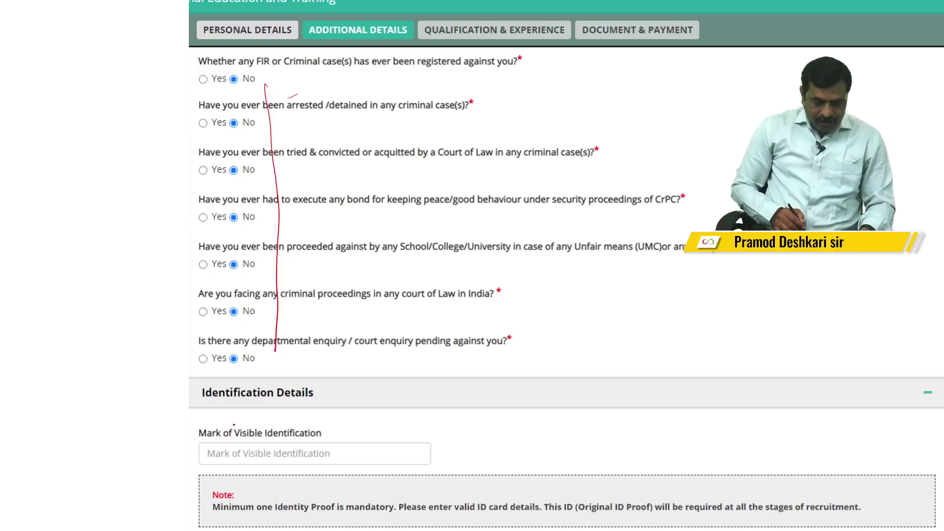
drag(268, 447, 310, 419)
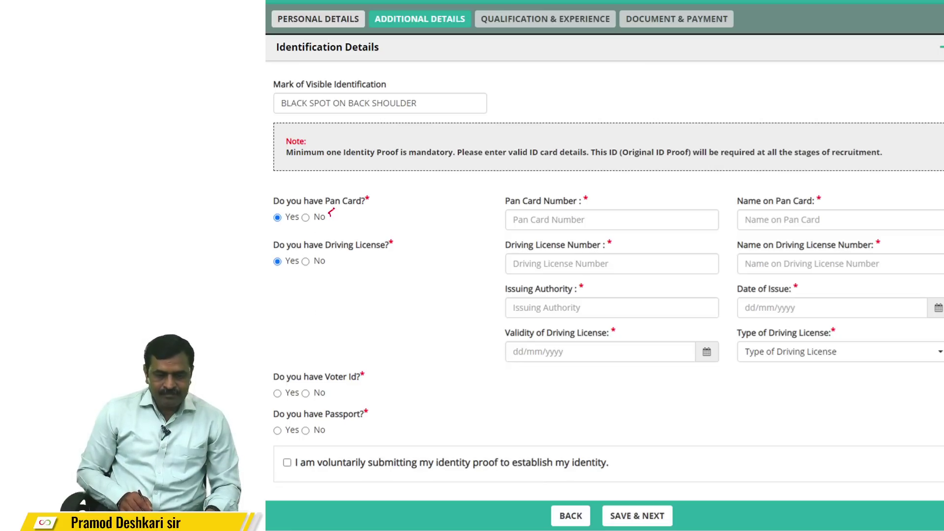
Tick the Pan Card question, number and name fields, the Driving License Yes option and the voluntary identity proof statement with the pen.
drag(329, 214, 360, 196)
drag(538, 230, 580, 218)
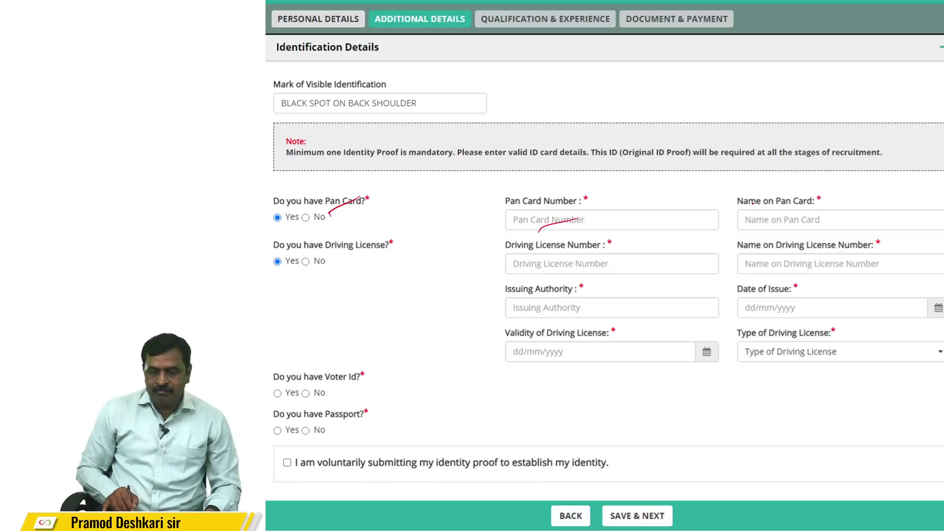
drag(753, 229, 794, 211)
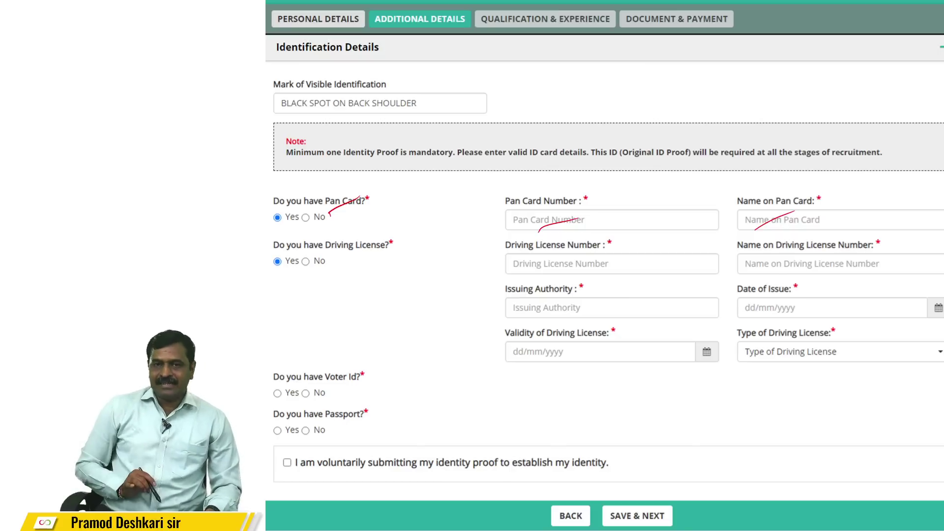
drag(279, 262, 291, 255)
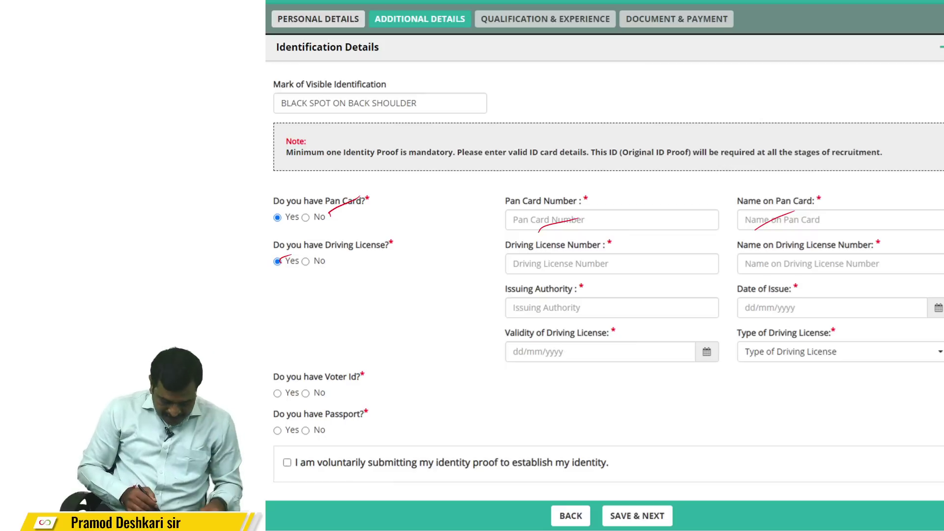
drag(296, 464, 362, 436)
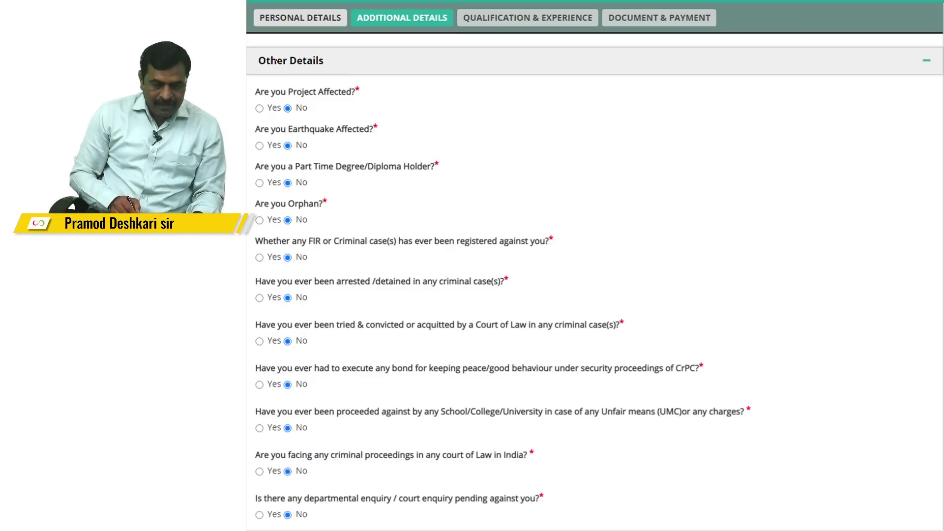
Draw a vertical pen line alongside all the No answers on the Other Details slide.
mouse_move(308, 103)
mouse_down()
mouse_move(320, 209)
mouse_move(320, 519)
mouse_up()
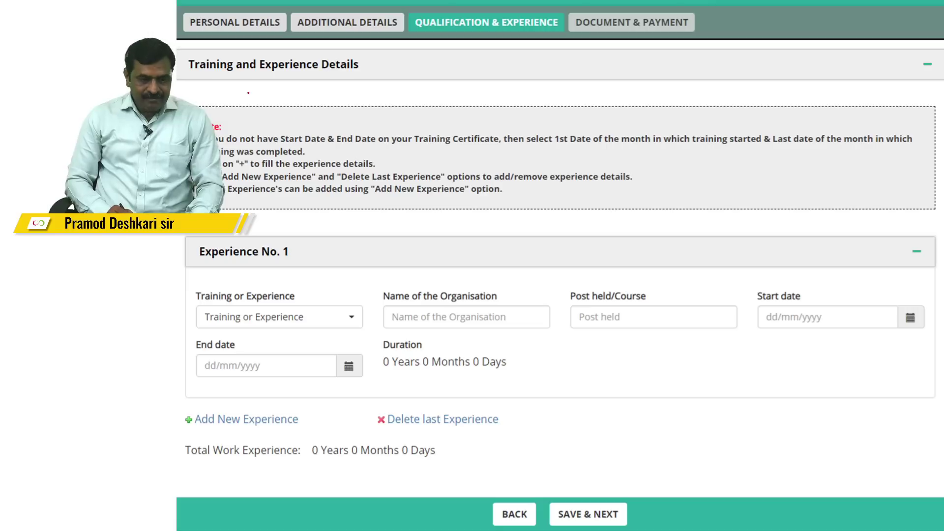
Underline the Training and Experience Details heading and tick the training type, organisation, post, start date and end date fields.
drag(227, 80, 349, 74)
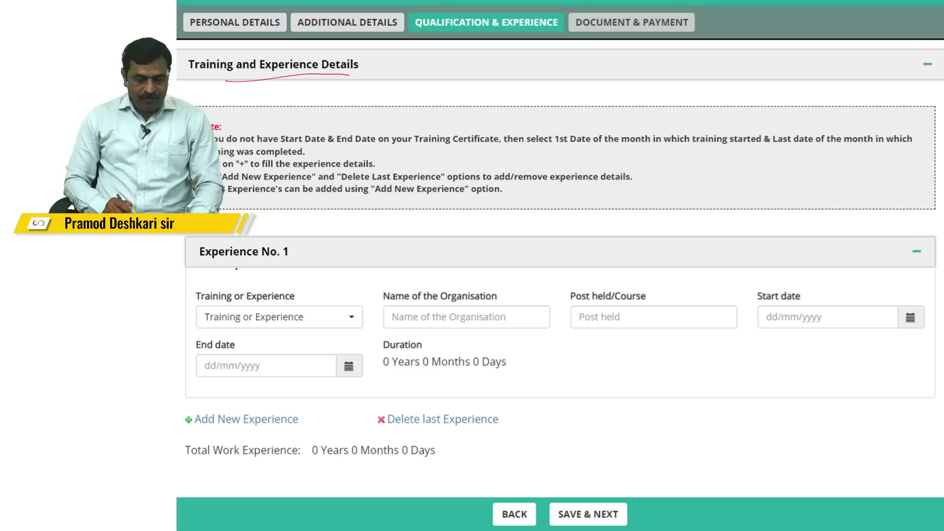
drag(265, 319, 311, 276)
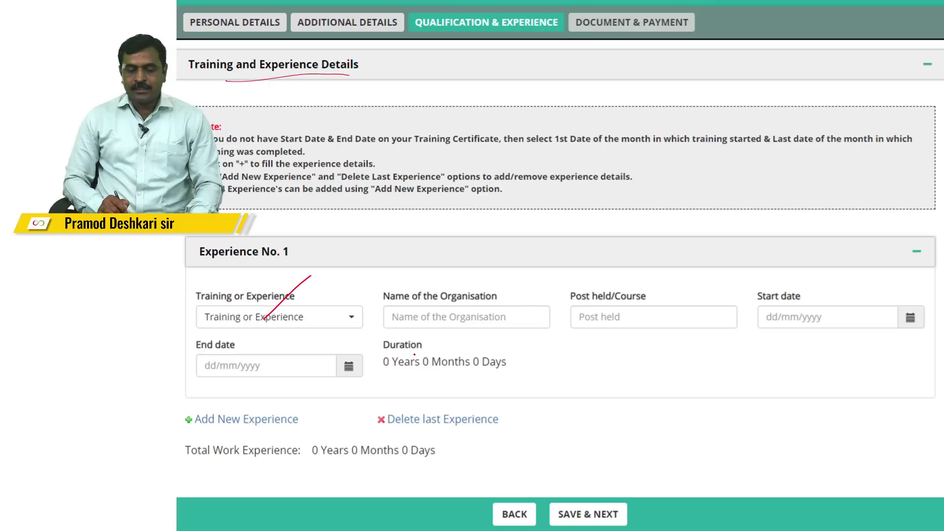
drag(507, 322, 543, 288)
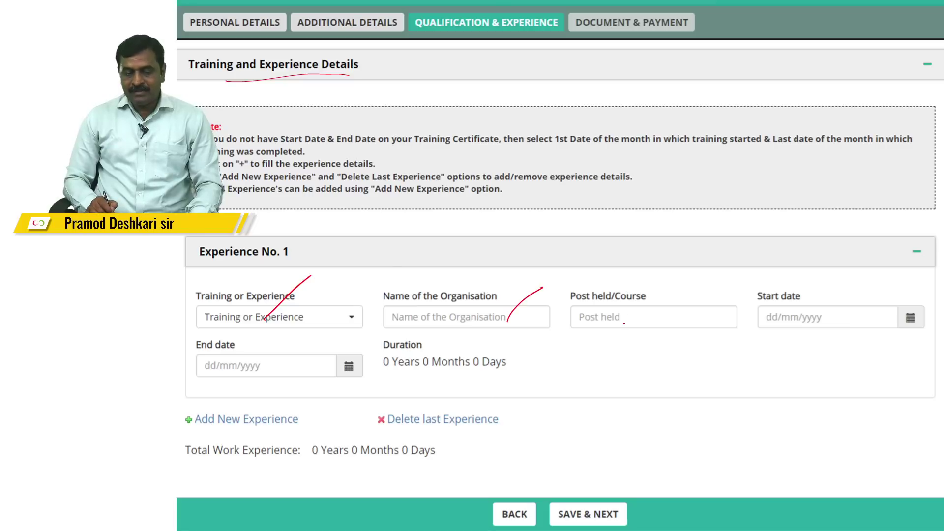
drag(626, 317, 670, 294)
drag(789, 320, 823, 297)
drag(314, 366, 343, 343)
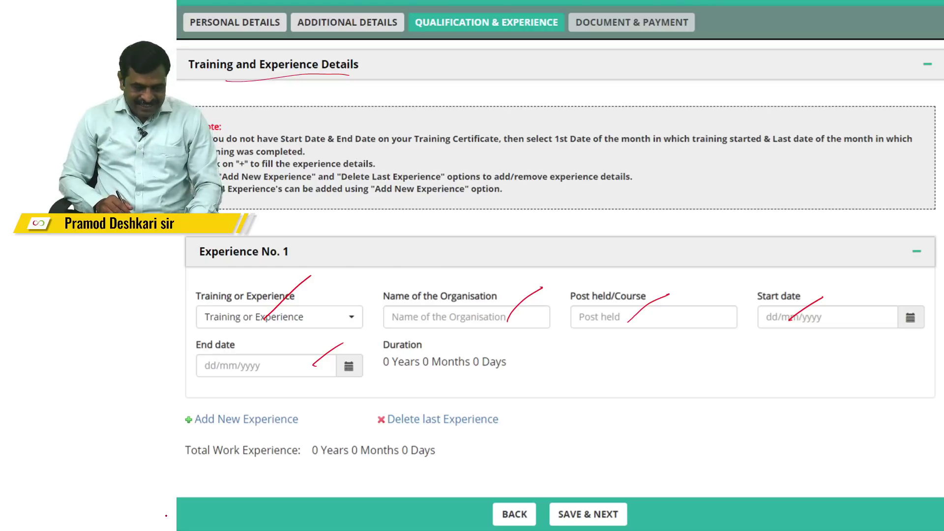
Circle the Add New Experience link and underline the Total Work Experience duration with the pen.
mouse_move(213, 411)
mouse_down()
mouse_move(192, 413)
mouse_move(270, 433)
mouse_move(187, 413)
mouse_up()
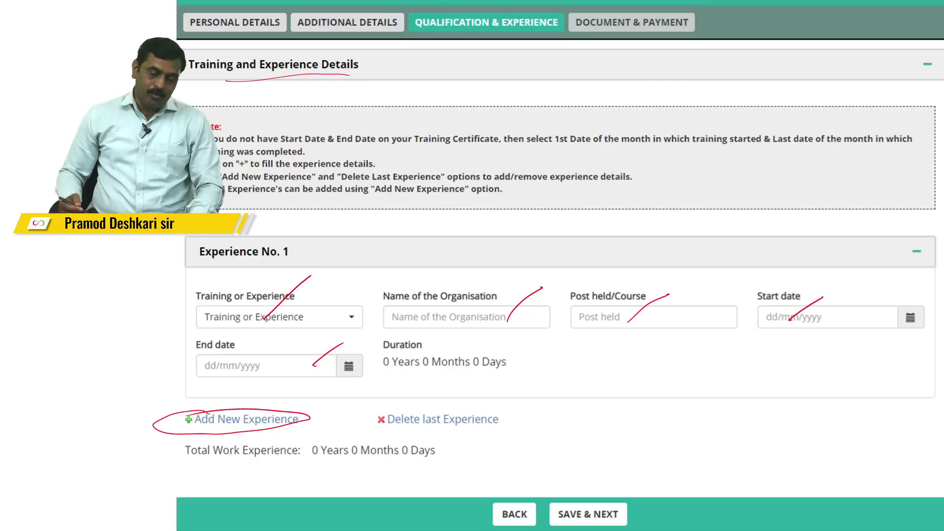
drag(526, 441, 612, 440)
drag(331, 464, 444, 468)
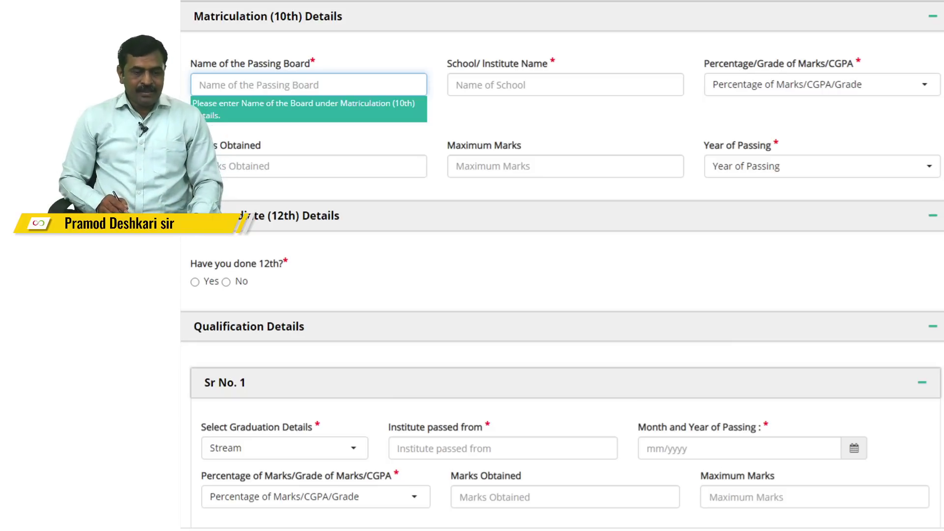
Tick the six Matriculation fields from passing board to year of passing, and underline the Matriculation (10th) Details heading.
drag(285, 99, 315, 85)
drag(484, 92, 522, 72)
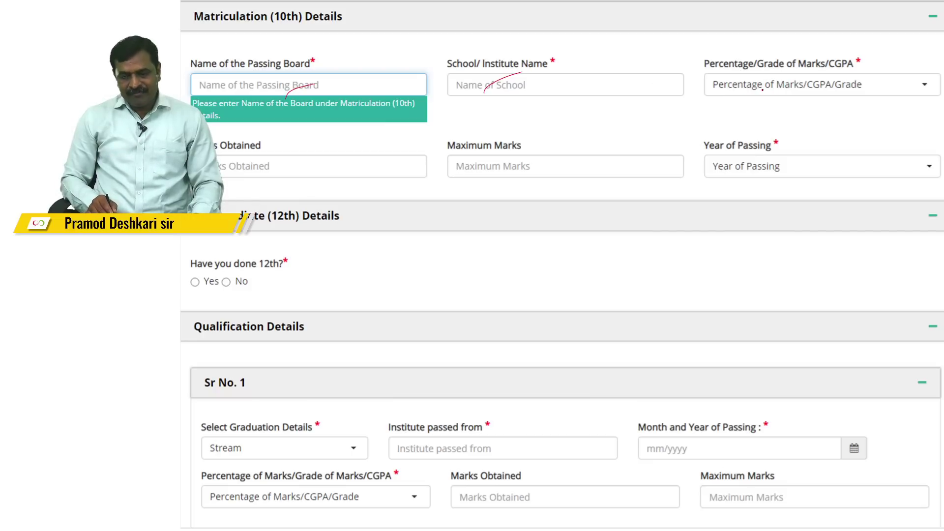
drag(768, 91, 800, 72)
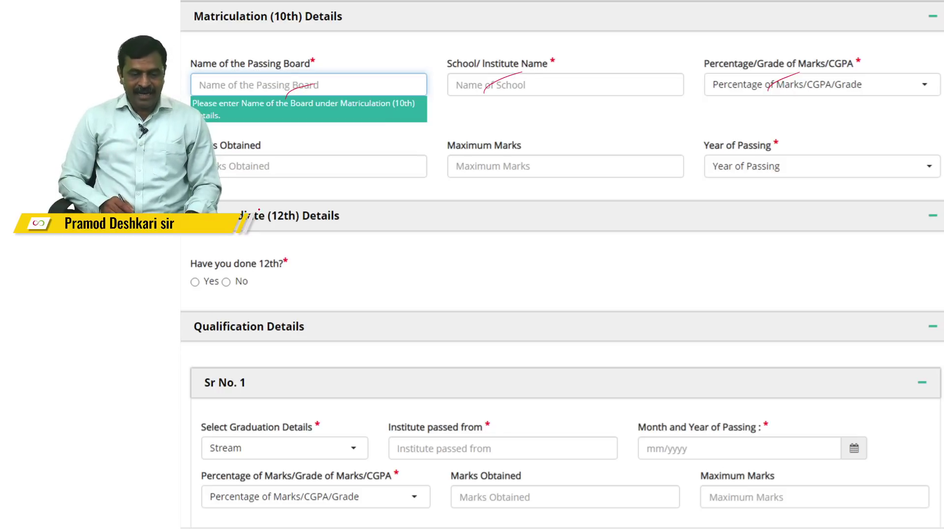
drag(314, 175, 345, 161)
drag(487, 175, 511, 163)
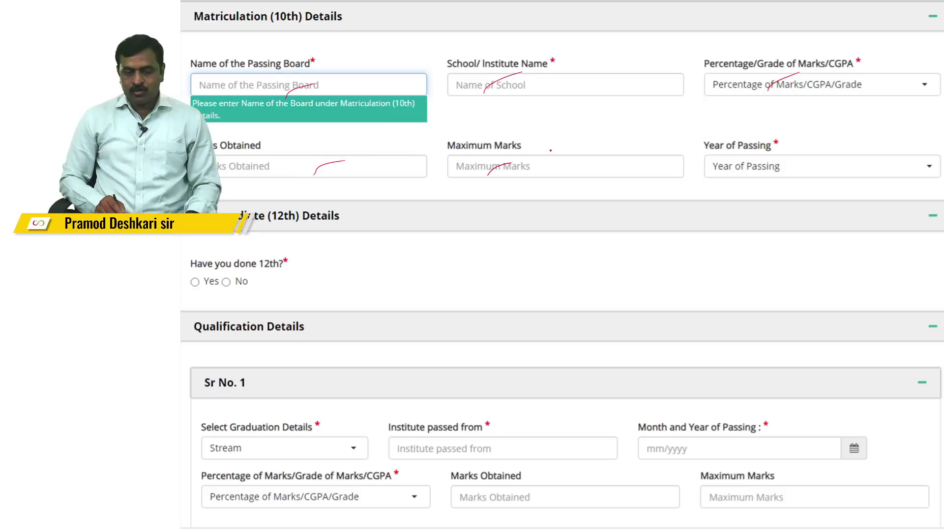
drag(729, 186, 757, 169)
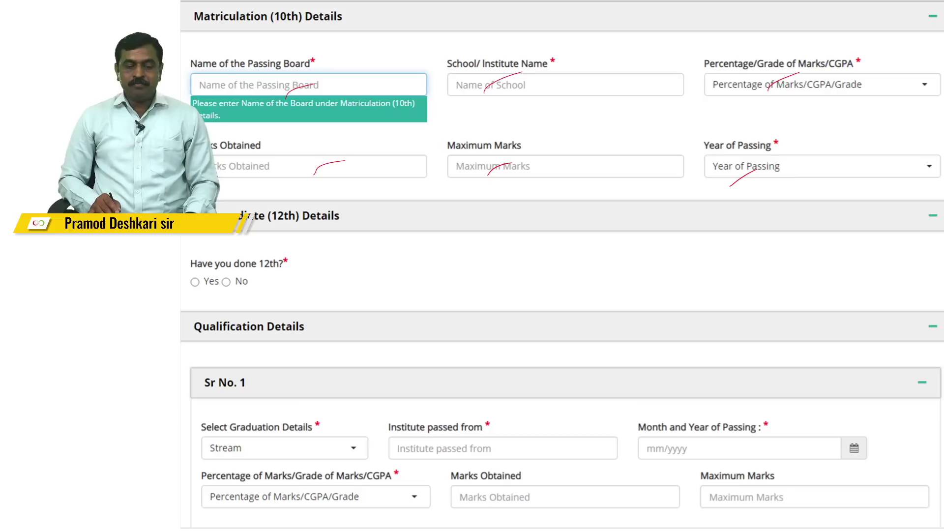
drag(211, 29, 376, 38)
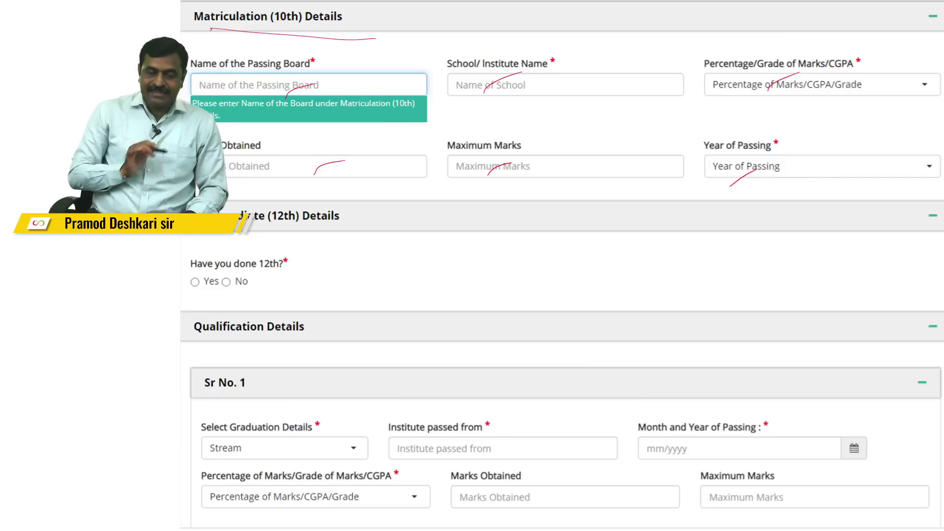
Tick the "Have you done 12th?" question and the Select Graduation Details field with the pen.
drag(235, 298, 234, 311)
drag(236, 276, 304, 263)
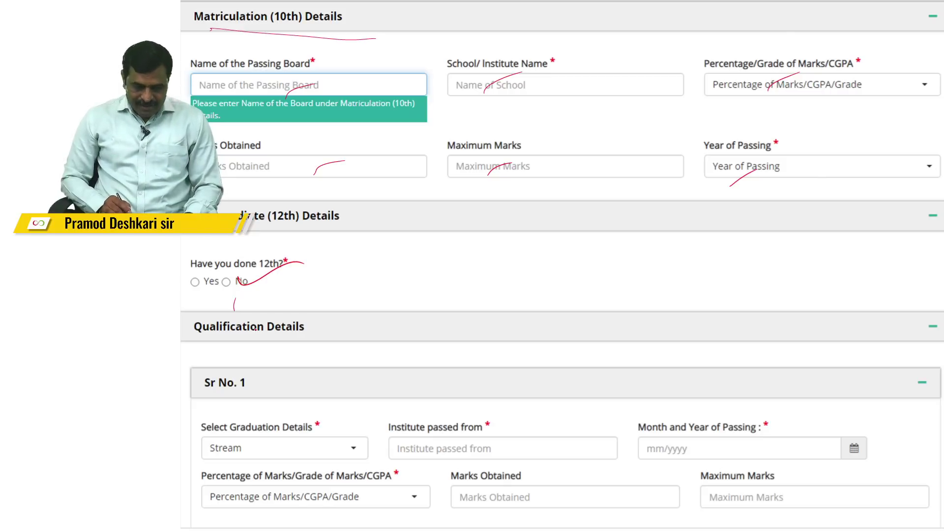
drag(268, 432, 306, 420)
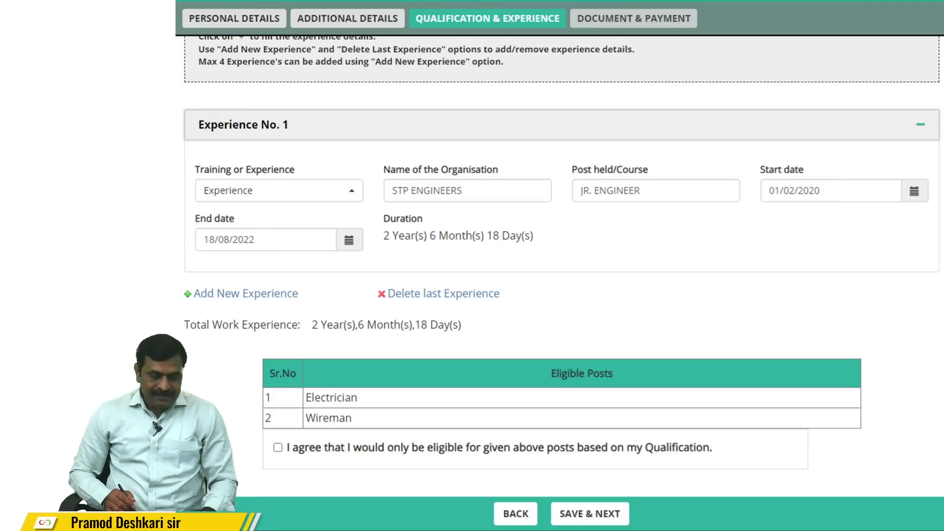
Tick the eligible posts Electrician and Wireman, the eligibility agreement checkbox and the SAVE & NEXT button with the pen.
drag(369, 397, 407, 378)
drag(379, 421, 417, 405)
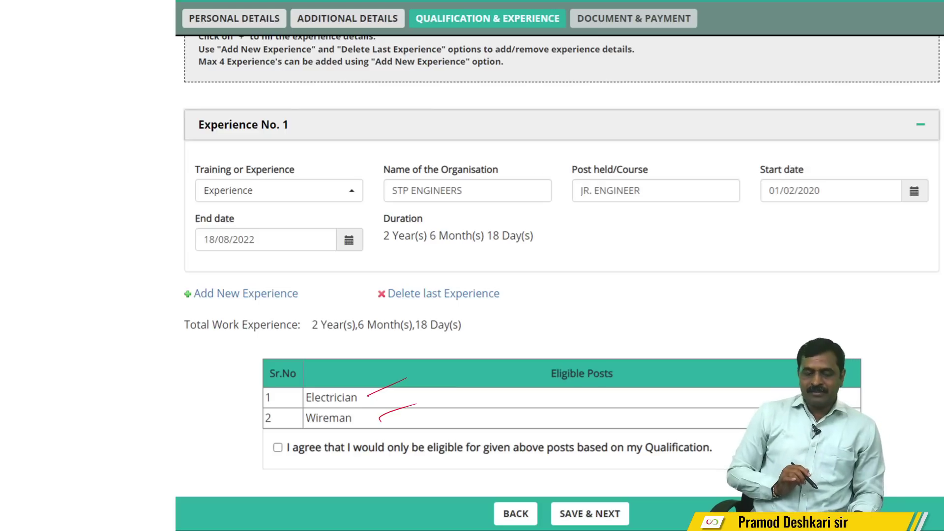
drag(289, 449, 312, 426)
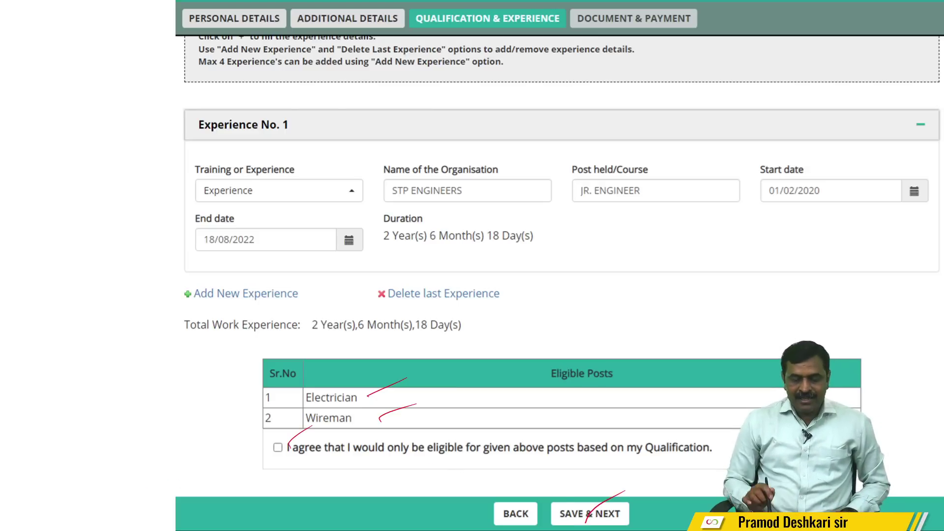
drag(586, 522, 625, 491)
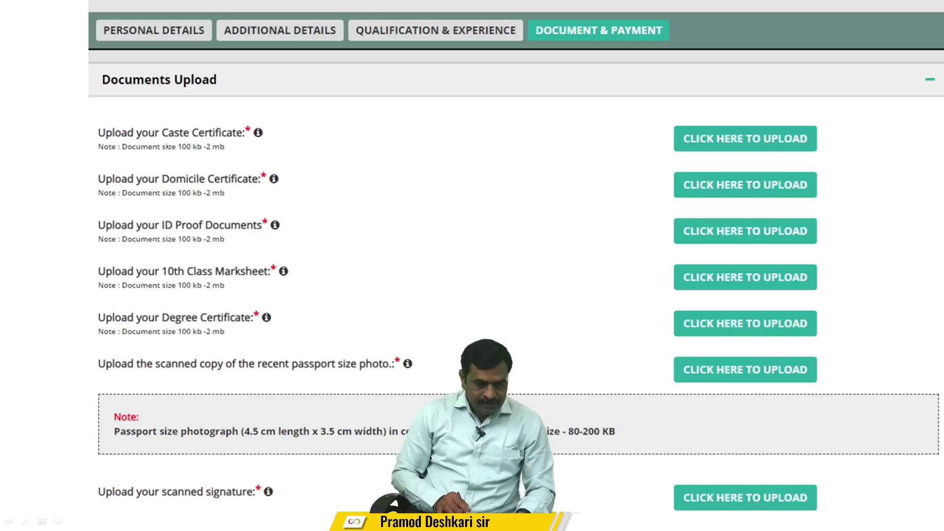
Mark the Caste Certificate with its 100 kb -2 mb size and upload button, and tick the domicile, ID proof, 10th marksheet and degree entries.
mouse_move(187, 159)
mouse_down()
mouse_move(229, 153)
mouse_move(246, 131)
mouse_up()
drag(711, 157, 754, 131)
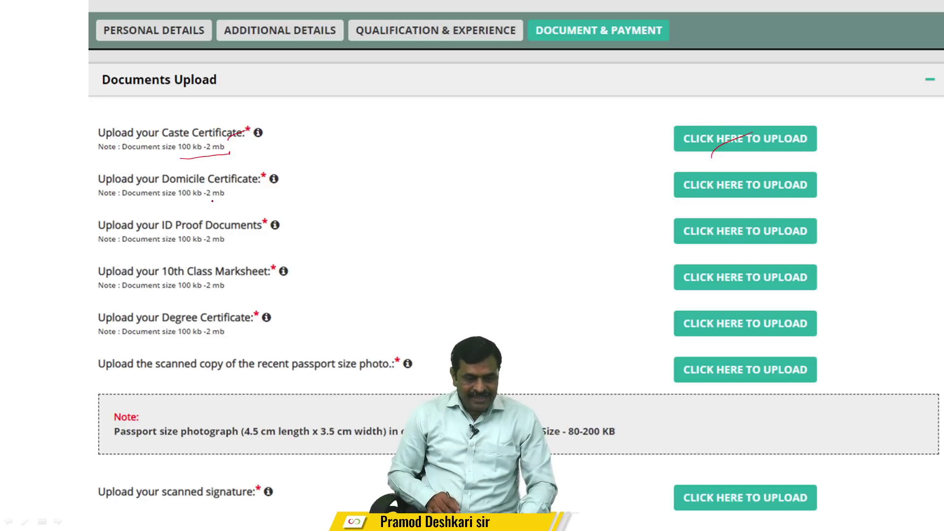
drag(213, 212, 245, 192)
drag(206, 249, 220, 238)
drag(205, 291, 240, 276)
drag(200, 339, 229, 315)
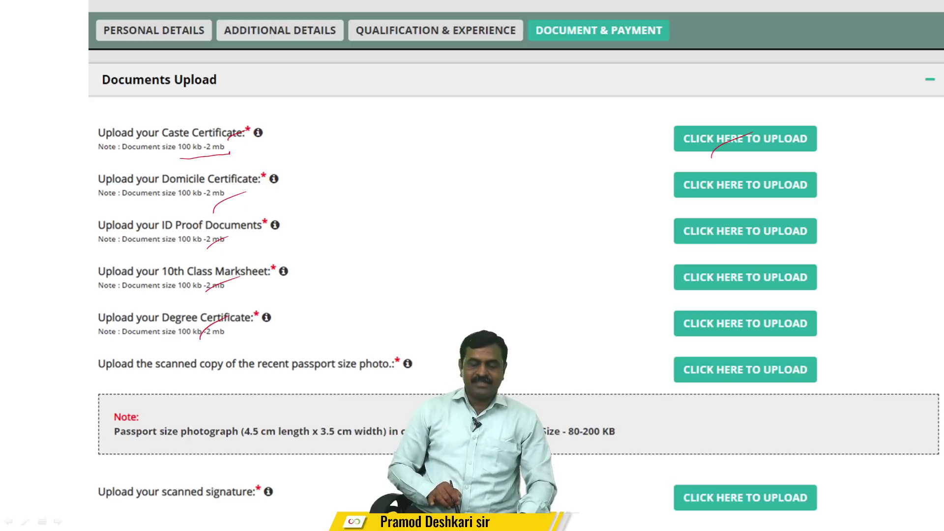
Add pen ticks beside the upload buttons of the first six documents, from Caste Certificate down to the passport size photo.
drag(659, 151, 683, 142)
drag(646, 205, 665, 198)
drag(645, 244, 665, 236)
drag(642, 273, 664, 264)
drag(642, 322, 670, 309)
drag(649, 358, 691, 342)
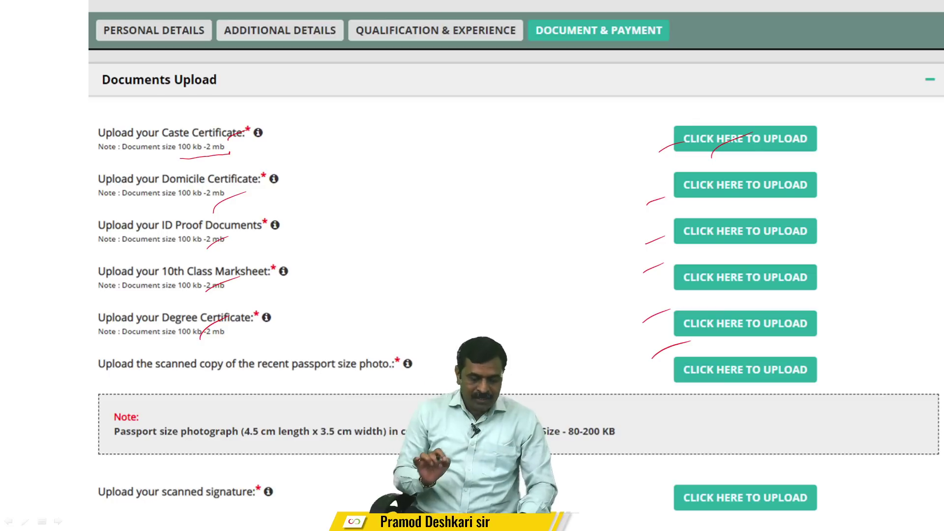
Circle the photo size 4.5 cm x 3.5 cm, underline the 80-200 KB file size and tick the signature upload button.
mouse_move(260, 409)
mouse_down()
mouse_move(224, 434)
mouse_move(314, 403)
mouse_move(231, 410)
mouse_up()
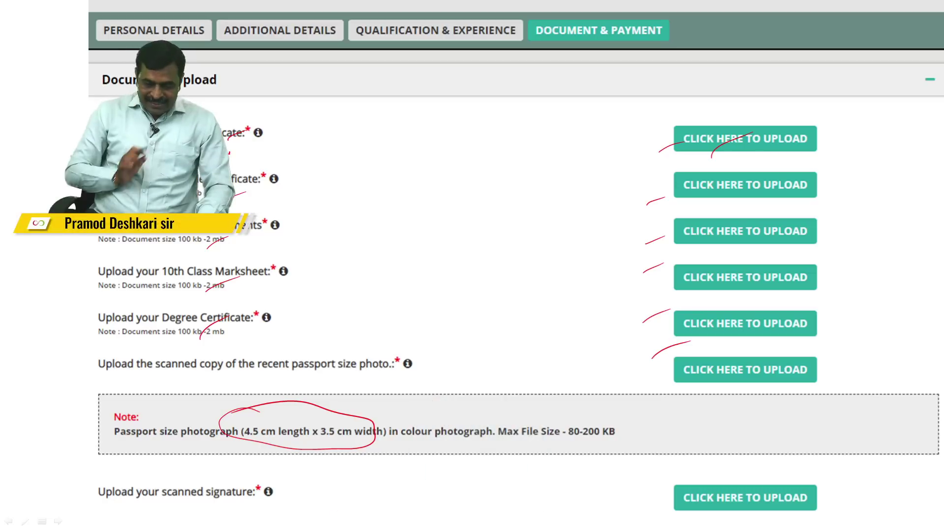
drag(576, 437, 619, 445)
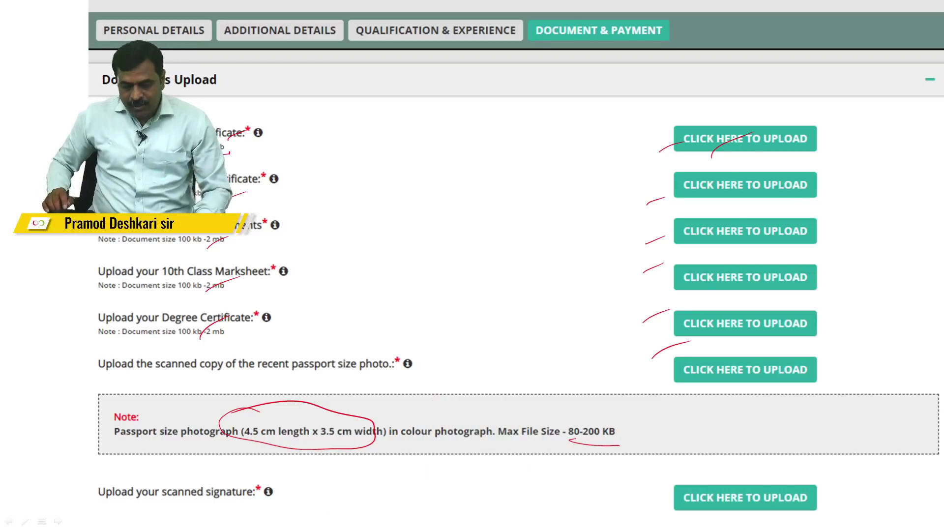
drag(802, 415, 815, 418)
drag(772, 504, 802, 489)
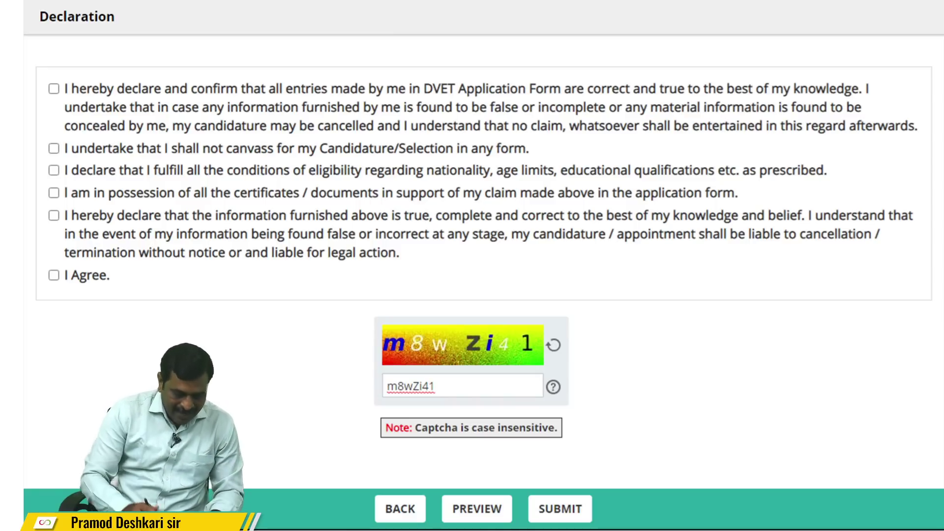
Tick along the Declaration statements with the pen, down to the final "I Agree" line.
drag(78, 86, 89, 77)
drag(59, 153, 67, 145)
drag(71, 190, 78, 180)
drag(77, 211, 89, 198)
drag(78, 232, 92, 215)
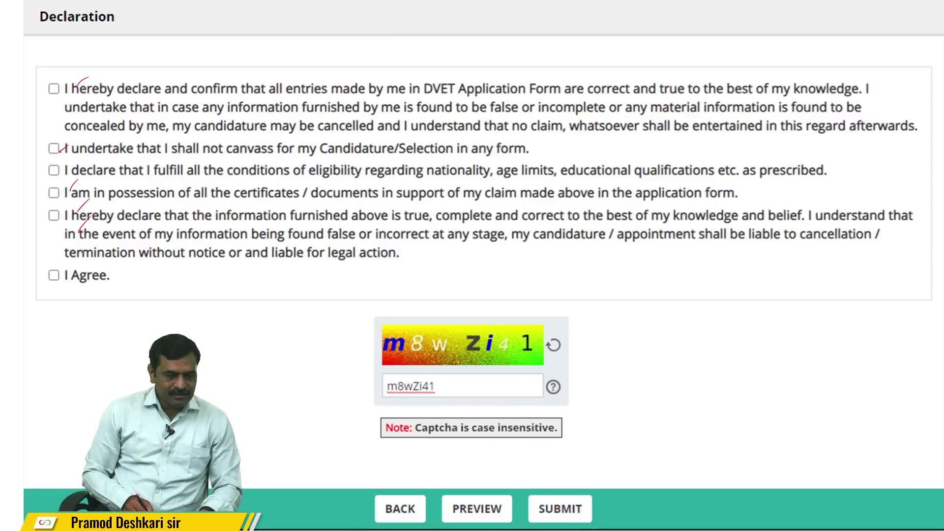
drag(94, 280, 120, 255)
Circle the captcha area, tick the PREVIEW and BACK buttons, and circle the SUBMIT button with the pen.
drag(438, 344, 497, 347)
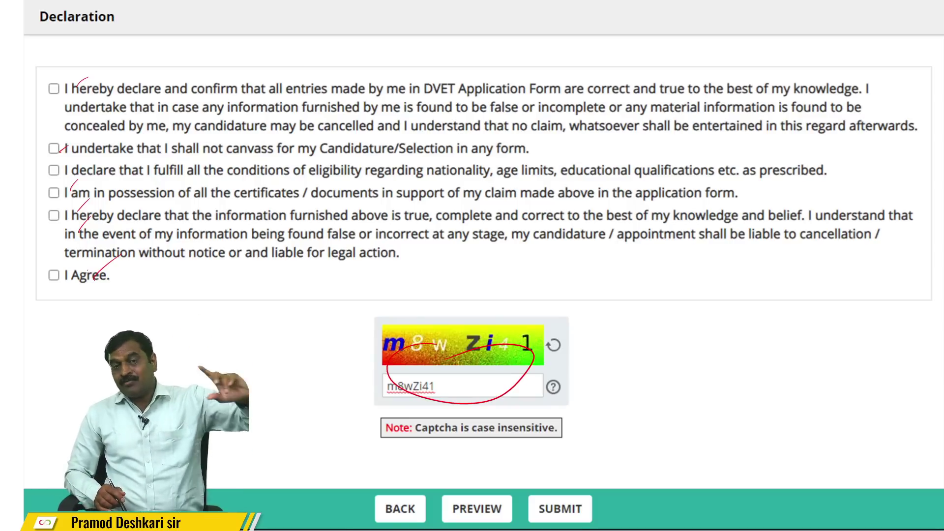
drag(480, 505, 507, 484)
drag(393, 506, 403, 494)
mouse_move(554, 480)
mouse_down()
mouse_move(541, 481)
mouse_move(611, 497)
mouse_move(570, 473)
mouse_up()
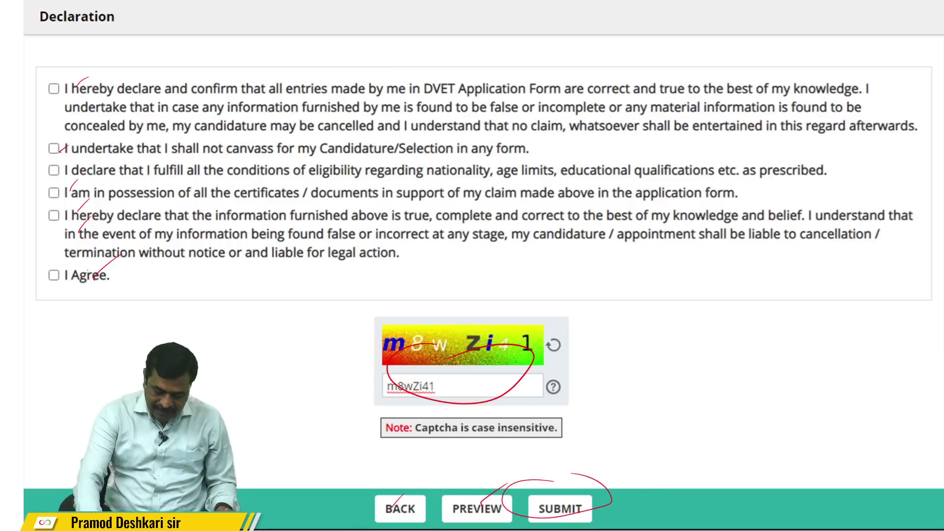